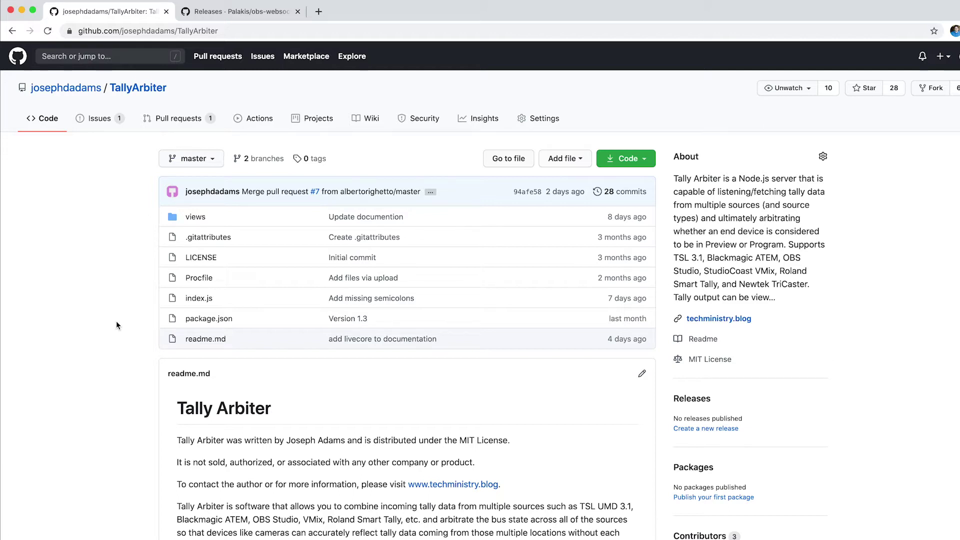
Download the TallyArbiter repository from GitHub as a ZIP file.
left_click(642, 167)
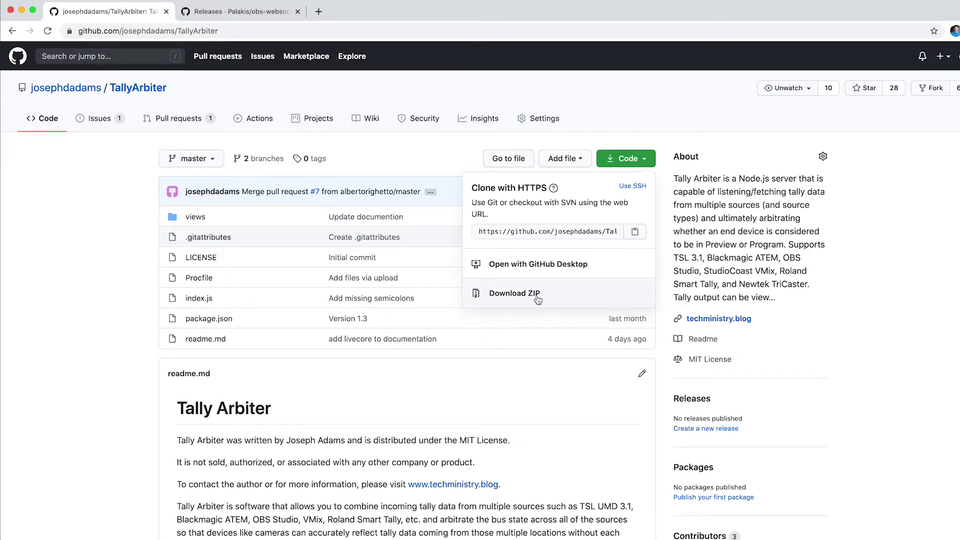
left_click(514, 294)
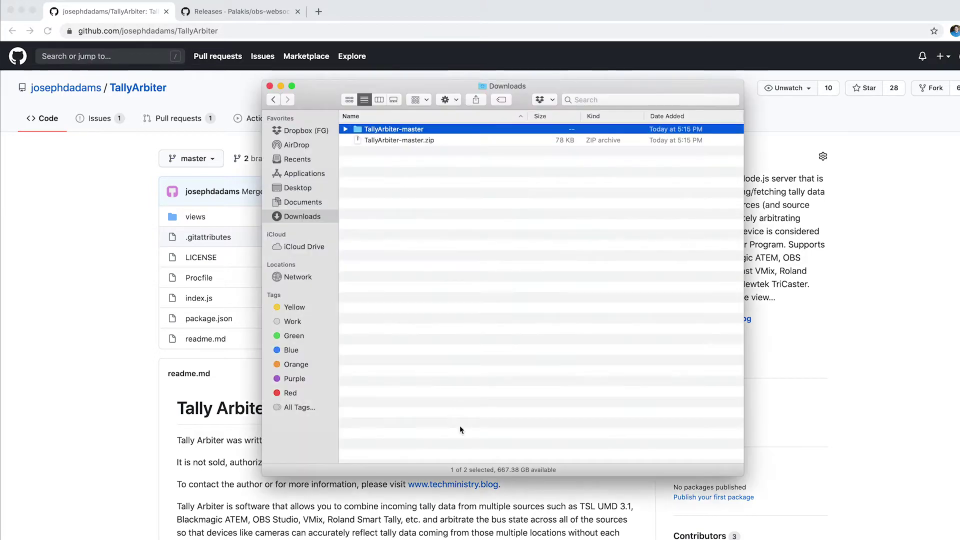
Rename the extracted TallyArbiter-master folder to TallyArbiter and move it out of Downloads.
left_click(312, 99)
left_click_drag(312, 99, 429, 153)
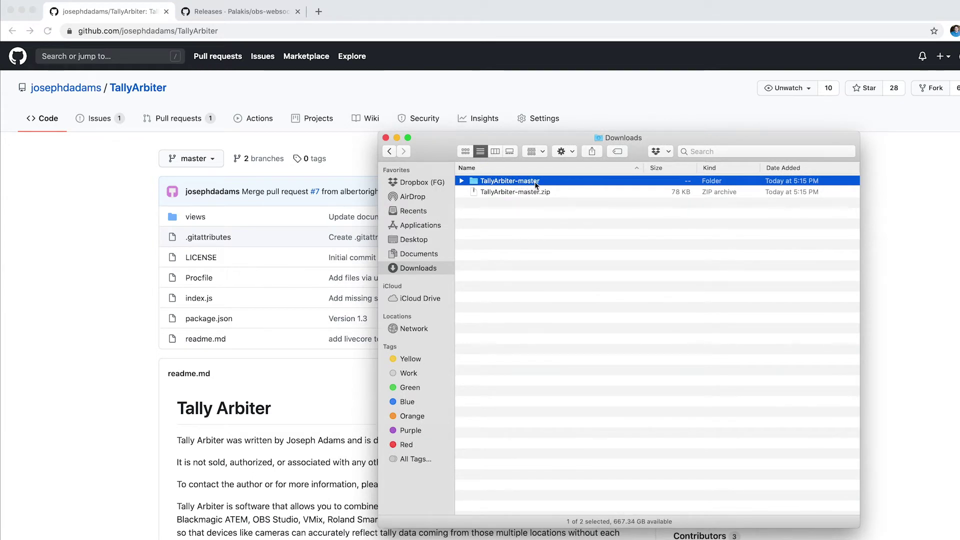
key("Return")
key("Right")
key("BackSpace")
key("BackSpace")
key("BackSpace")
key("BackSpace")
key("BackSpace")
key("BackSpace")
key("BackSpace")
key("Return")
left_click_drag(499, 183, 442, 238)
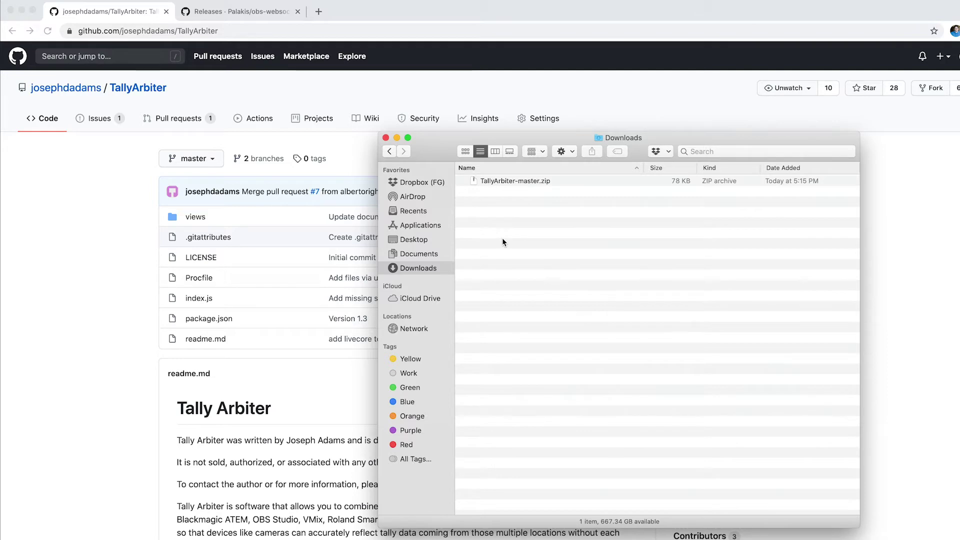
In the terminal, change into Desktop/TallyArbiter and list its files.
left_click(386, 138)
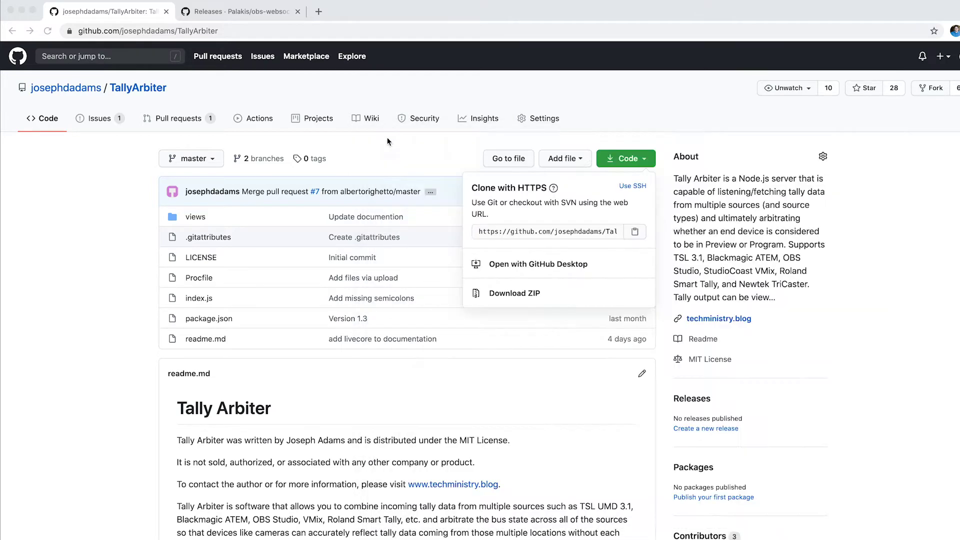
key("super+Tab")
key("super+Tab")
key("super+Tab")
key("super+Tab")
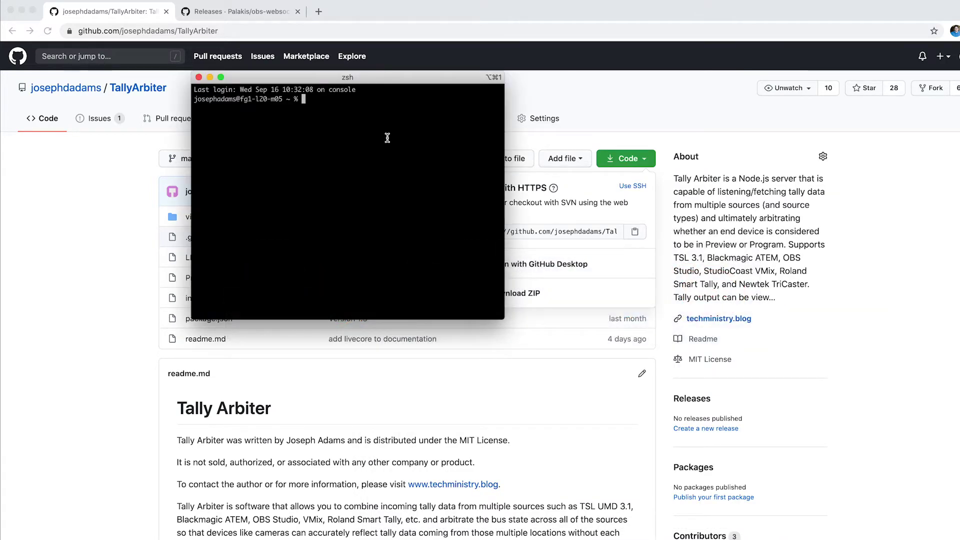
type("cd Desktop")
key("Return")
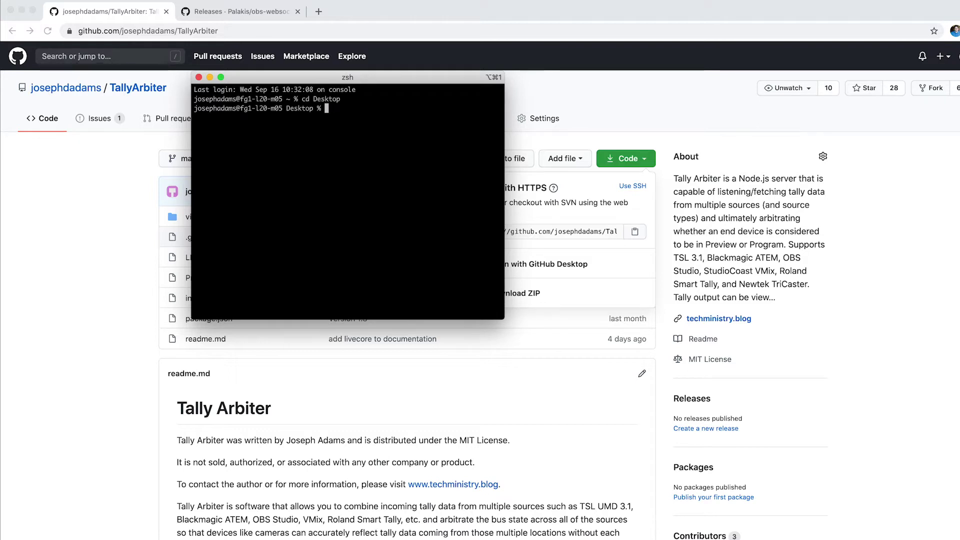
type("cd TallyArbiter")
key("Return")
type("ls")
key("Return")
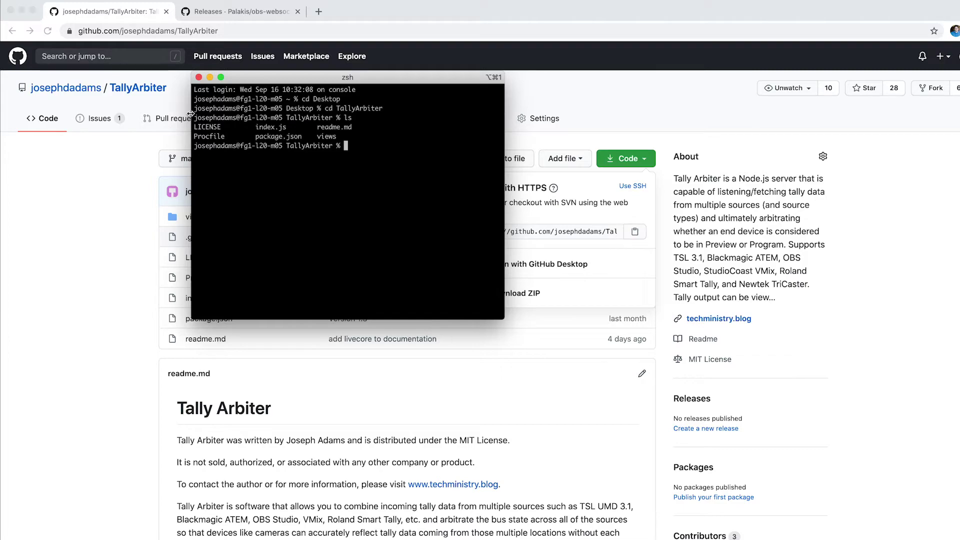
left_click_drag(270, 80, 723, 108)
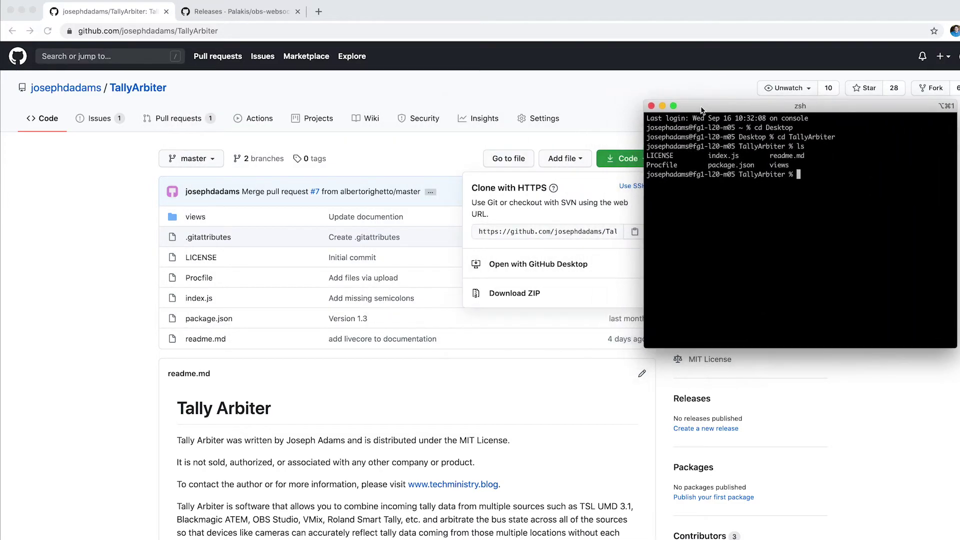
Run npm install in the TallyArbiter folder, adding 226 packages.
scroll(283, 324, "down", 7)
scroll(282, 324, "down", 8)
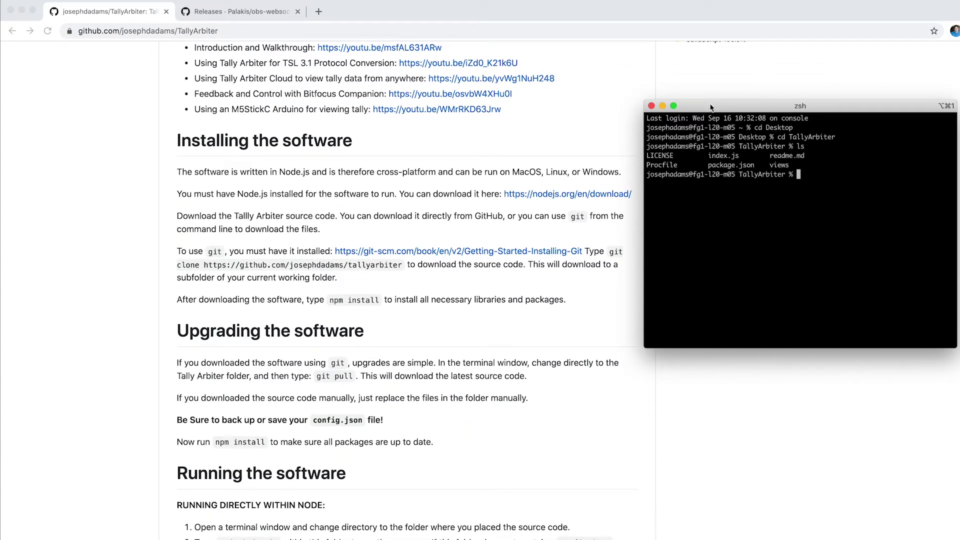
type("npm install")
key("Return")
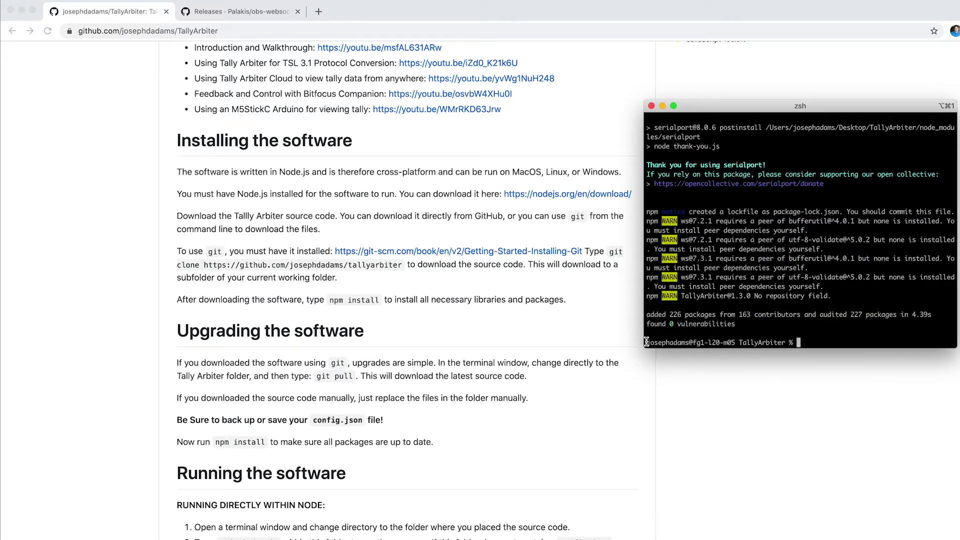
left_click_drag(645, 344, 484, 319)
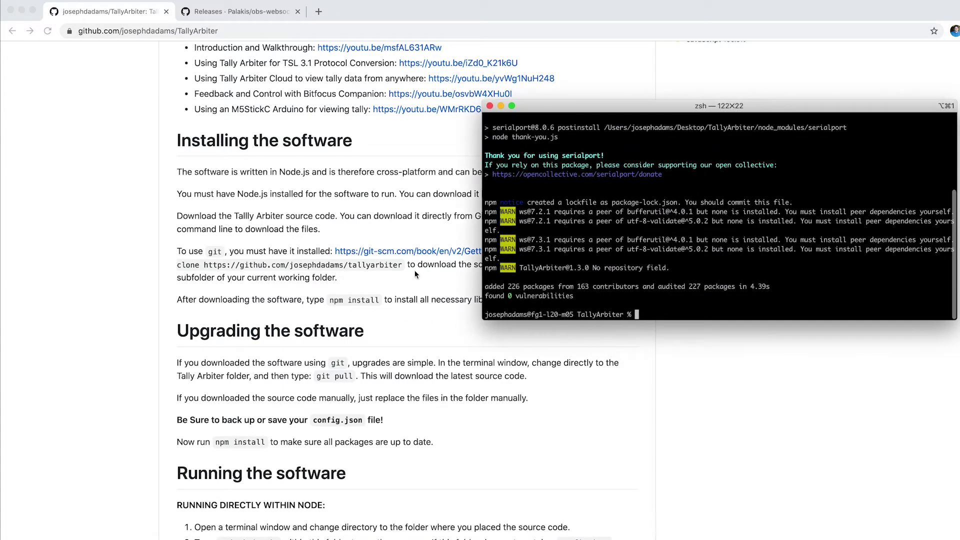
left_click_drag(558, 104, 500, 112)
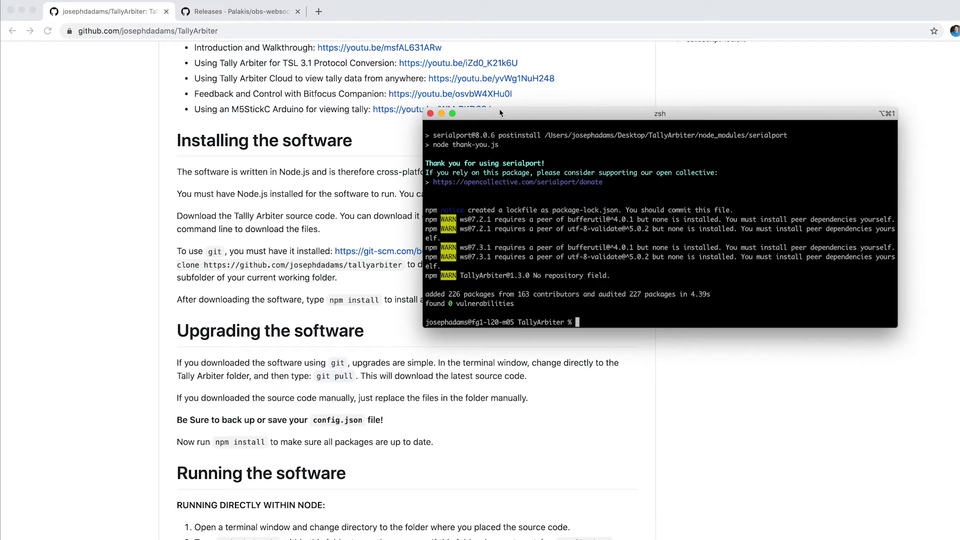
Start the server with node index.js so it runs on port 4455.
type("node index.js")
key("Return")
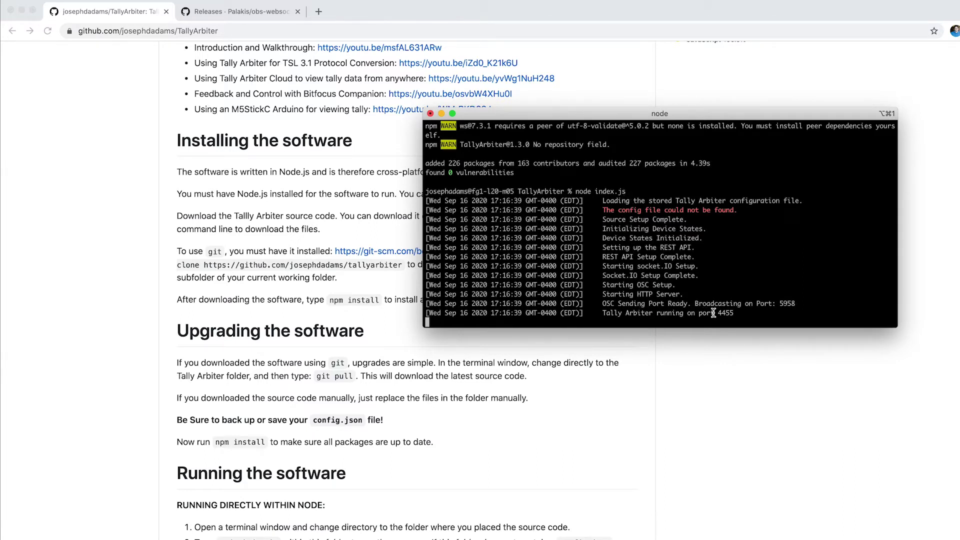
left_click(193, 176)
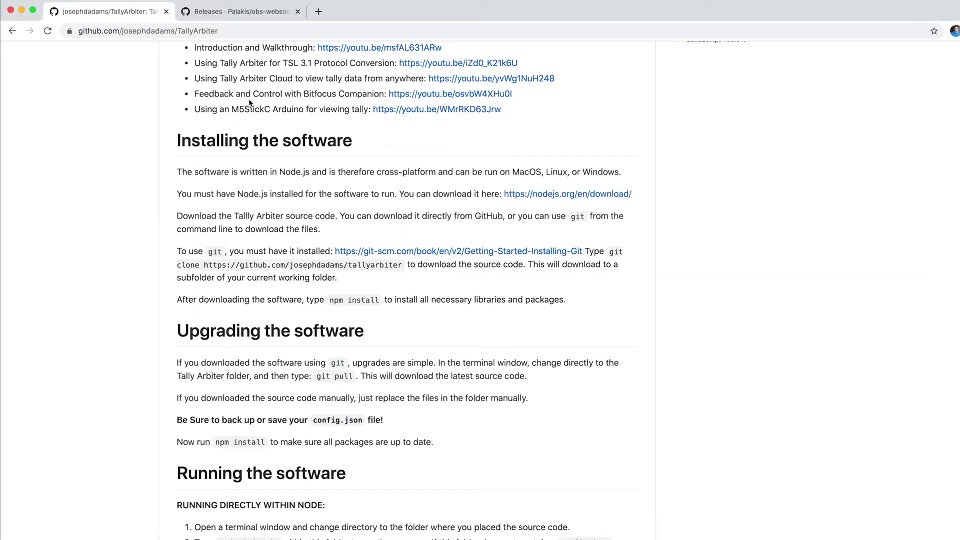
Load 127.0.0.1:4455 in a new browser tab and go to the settings page.
left_click(319, 12)
type("127")
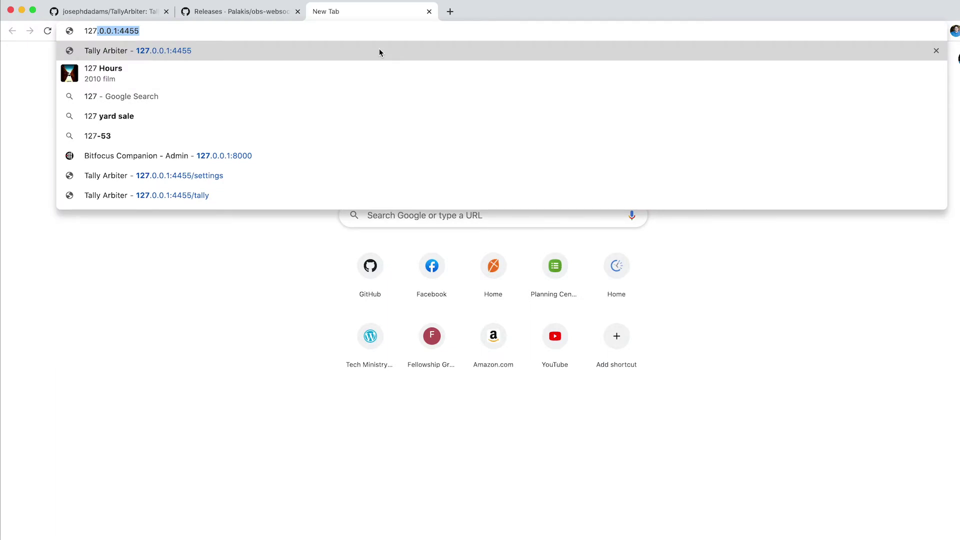
key("Return")
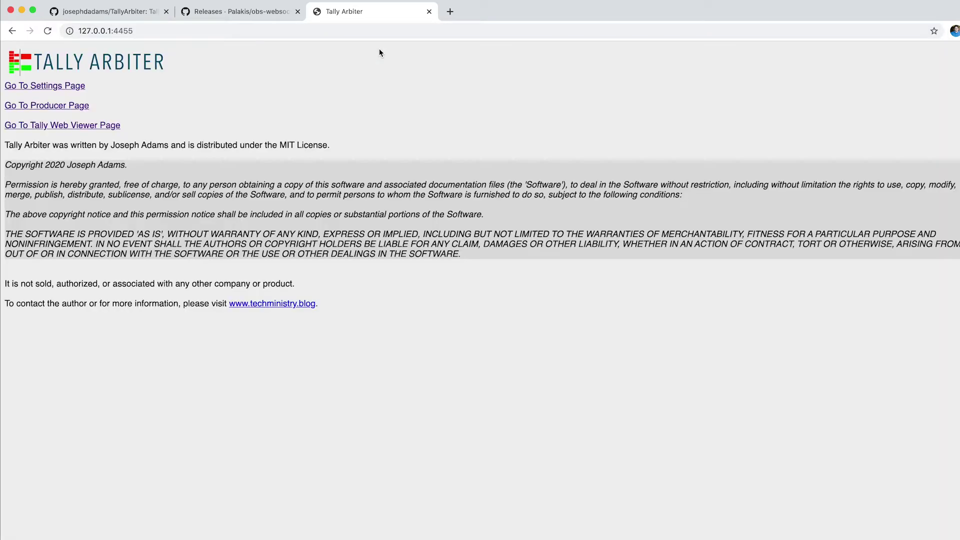
left_click(56, 88)
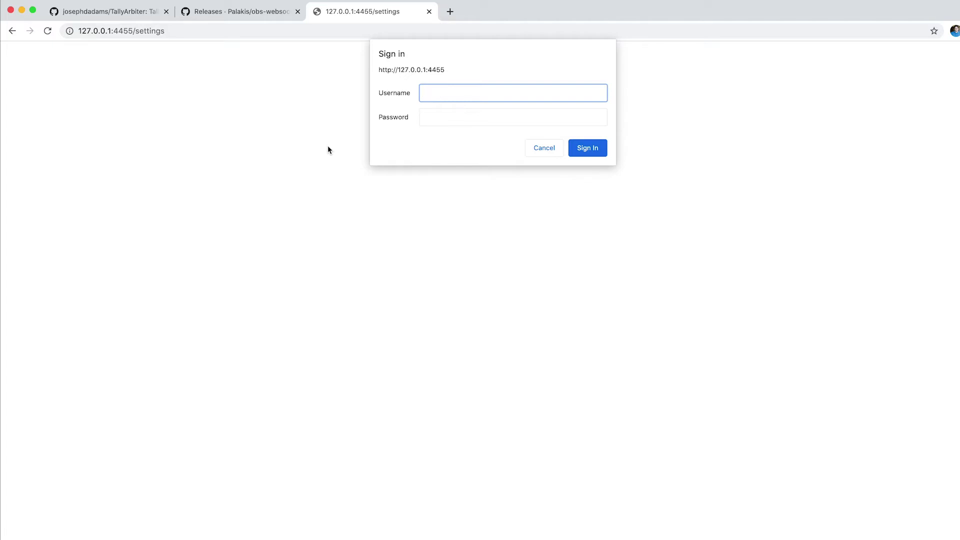
Sign in as admin with the account password.
type("admin")
key("Tab")
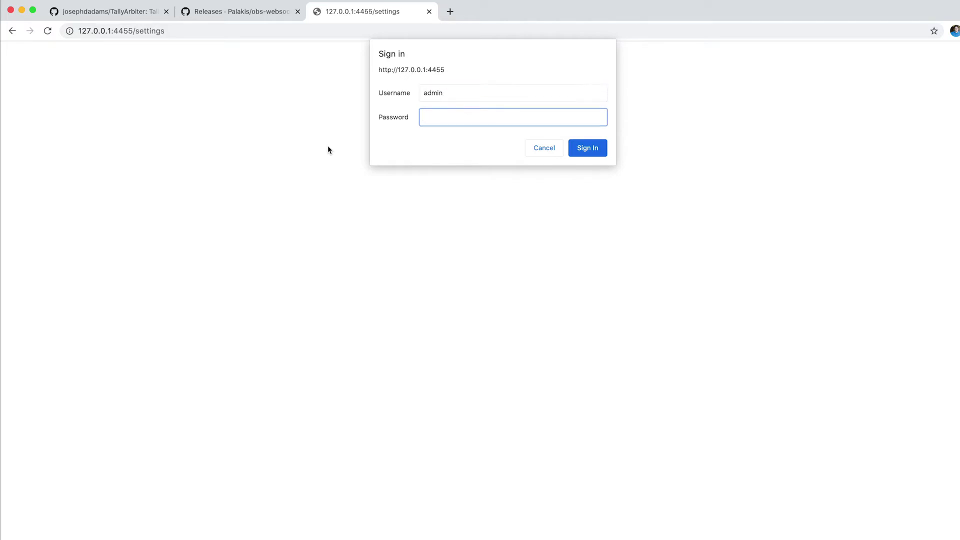
type("12345")
key("Return")
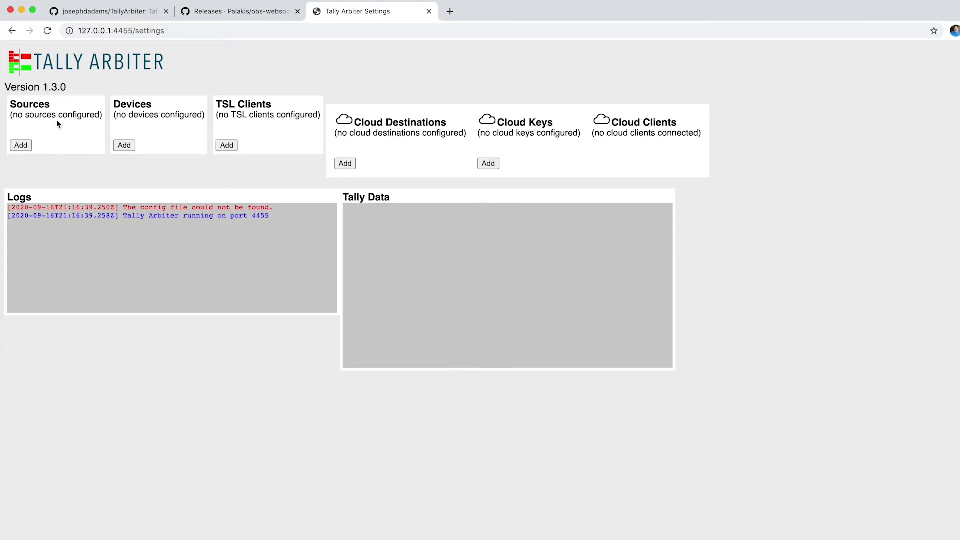
Add a new OBS Studio tally source named obs.
left_click(23, 146)
left_click(156, 116)
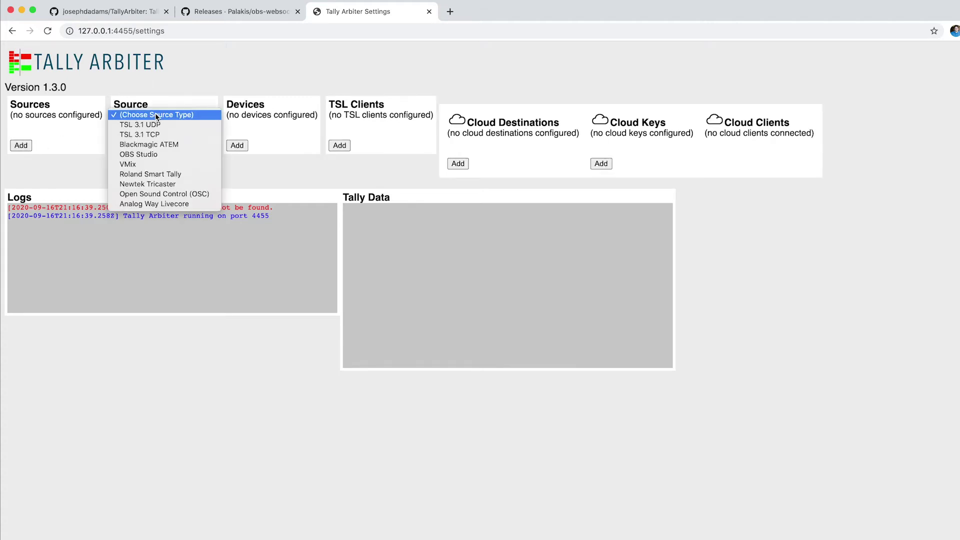
left_click(150, 154)
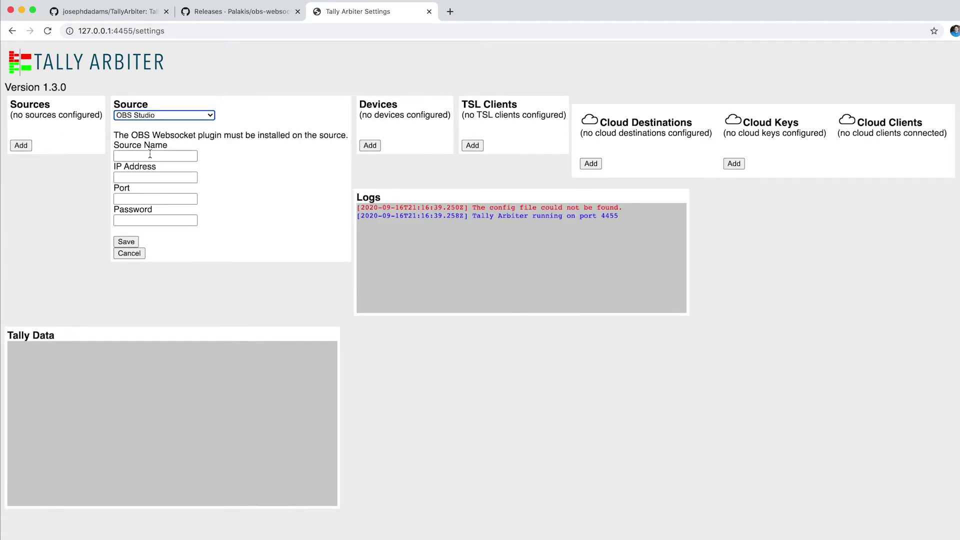
left_click(150, 154)
type("obs")
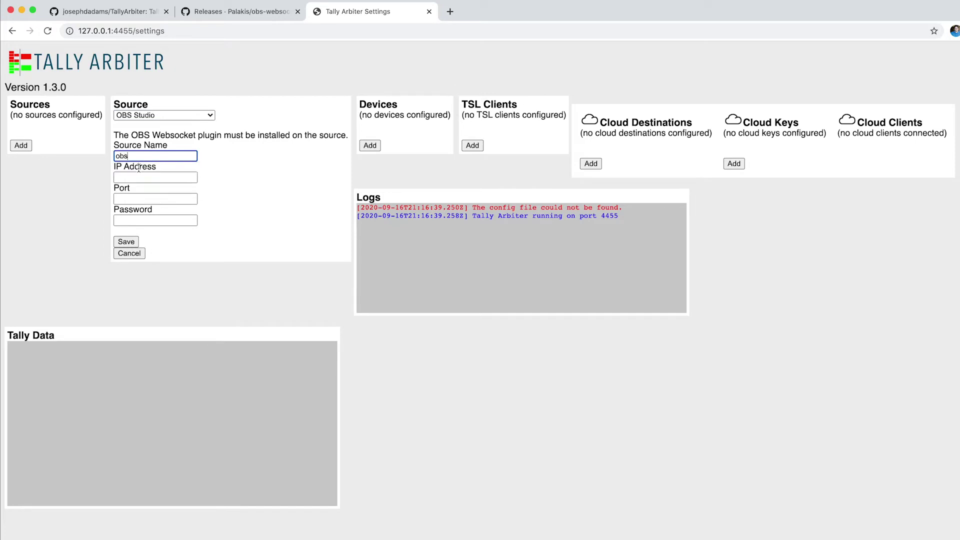
Enter IP 127.0.0.1, port 4444 and the saved password for the obs source.
left_click(140, 178)
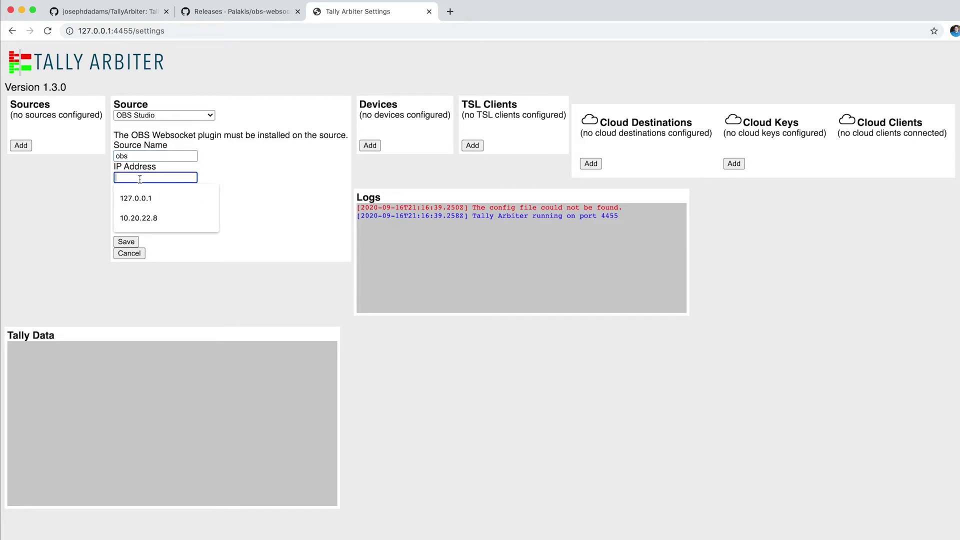
type("127.0.0.1")
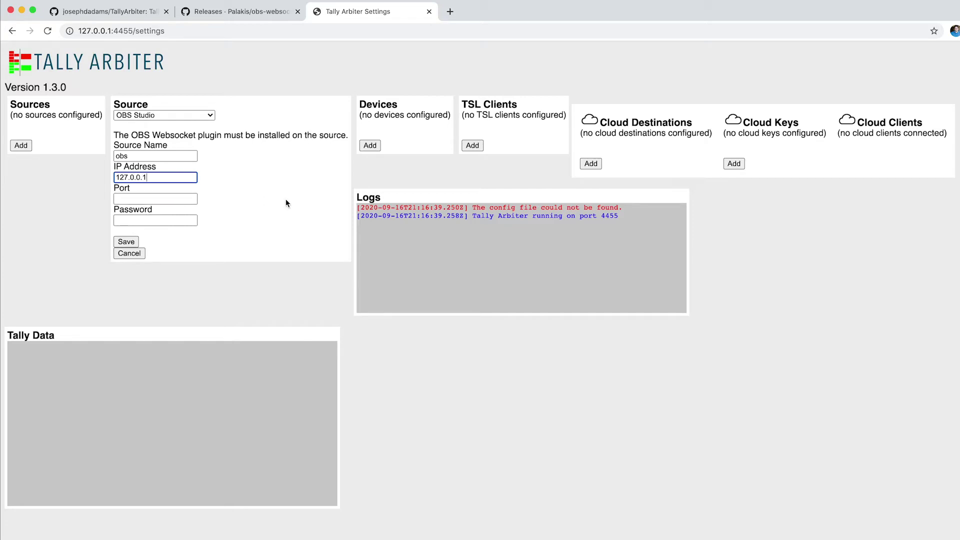
left_click(183, 199)
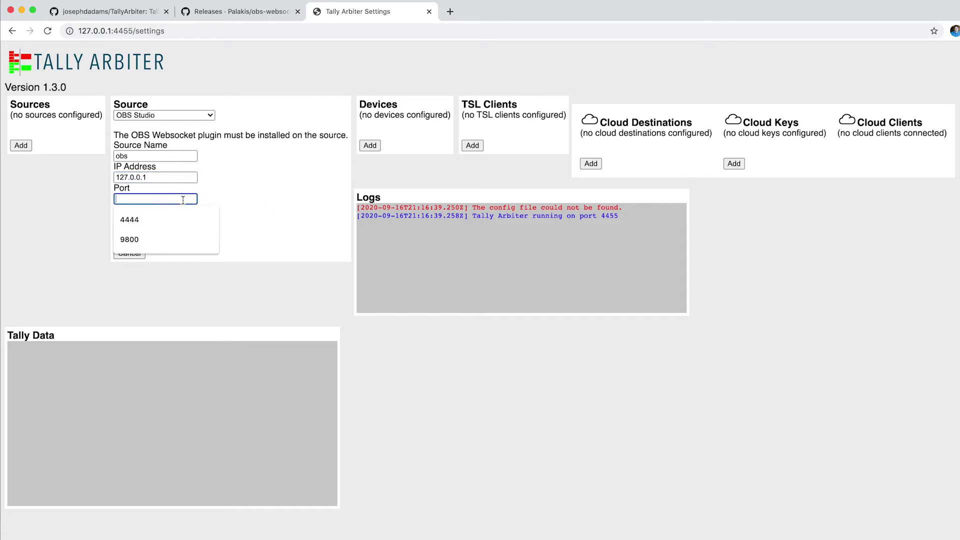
left_click(172, 219)
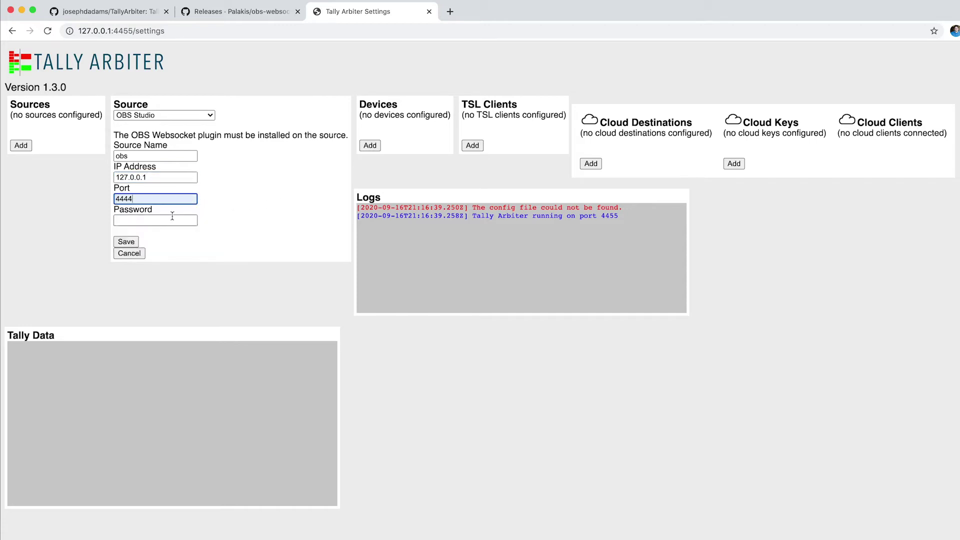
left_click(153, 220)
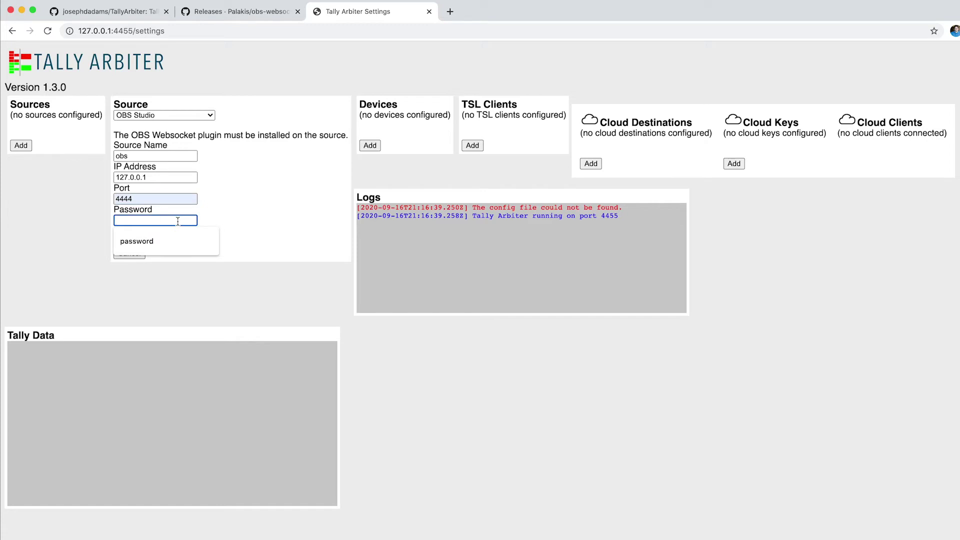
left_click(147, 239)
left_click(237, 218)
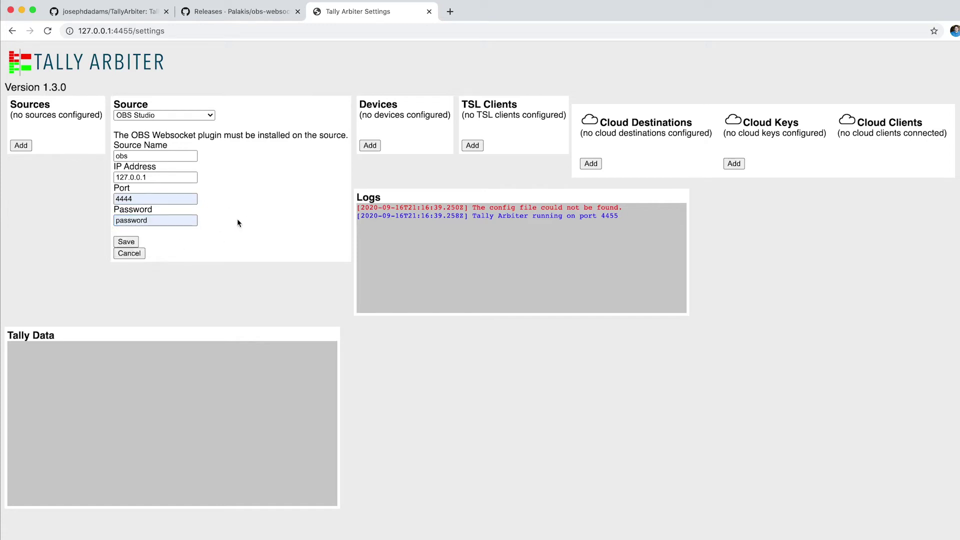
Check the obs-websocket 4.8 release assets on GitHub, then return to OBS Studio.
key("super+Tab")
key("super+Tab")
key("super+Tab")
key("super+Tab")
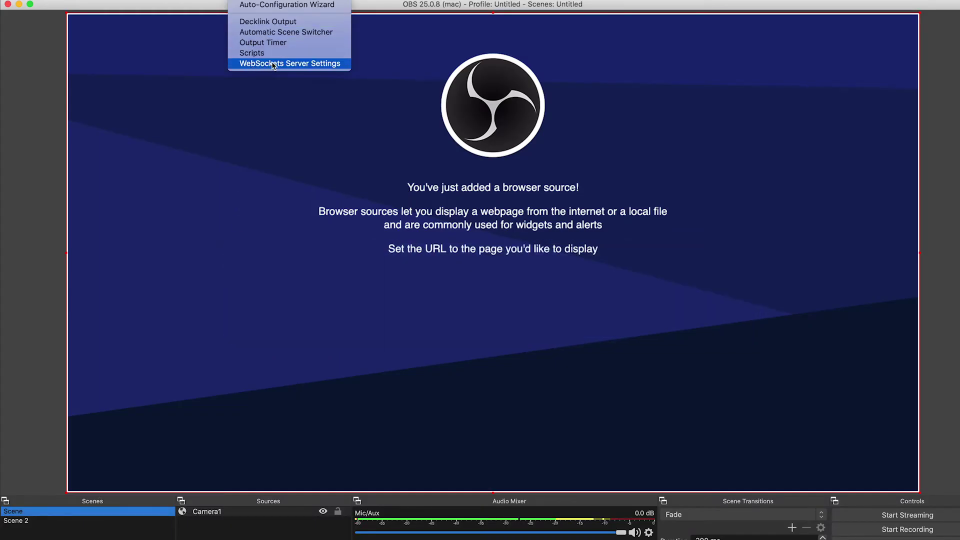
key("super+Tab")
left_click(220, 12)
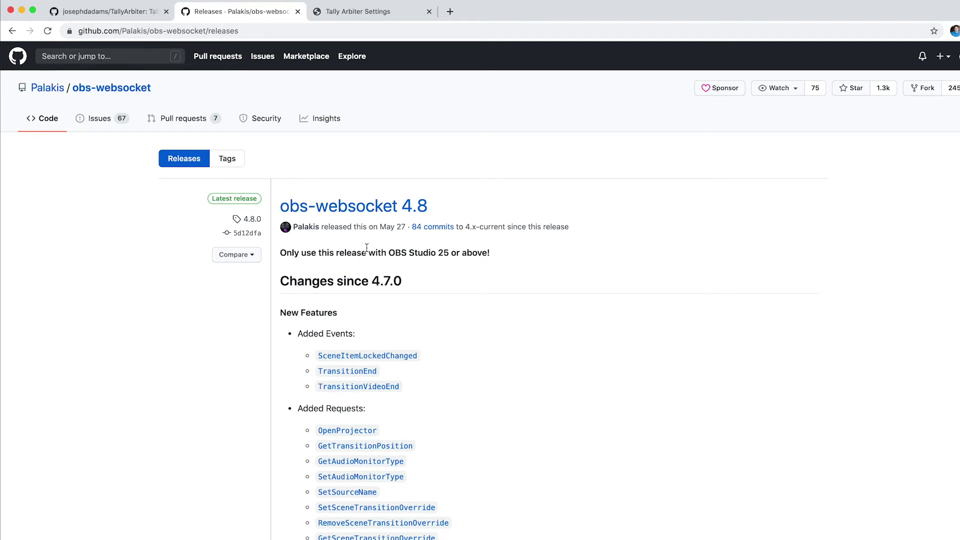
scroll(366, 247, "down", 2)
scroll(367, 247, "up", 2)
scroll(366, 248, "down", 9)
scroll(367, 252, "down", 10)
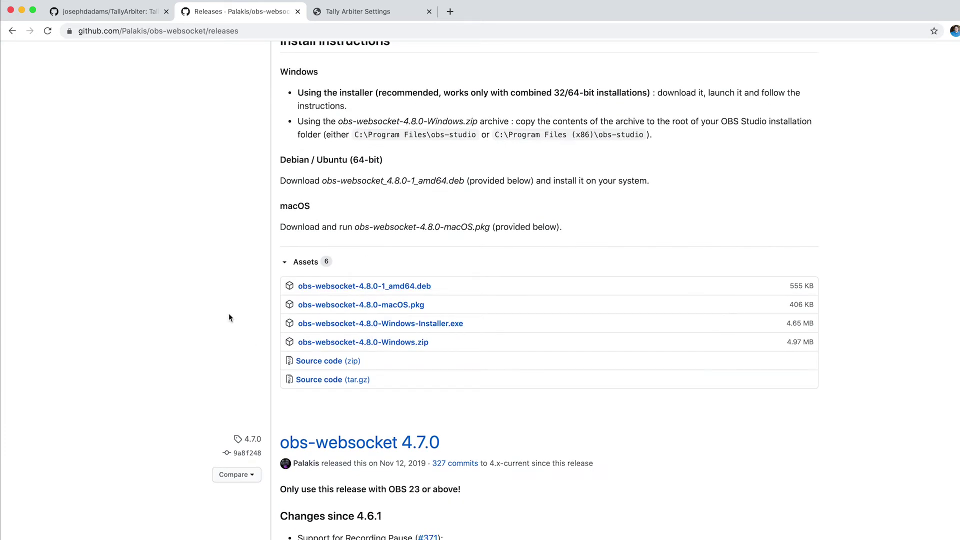
key("super+Tab")
Set a new WebSockets server password in OBS and return to the Tally Arbiter settings.
left_click(251, 6)
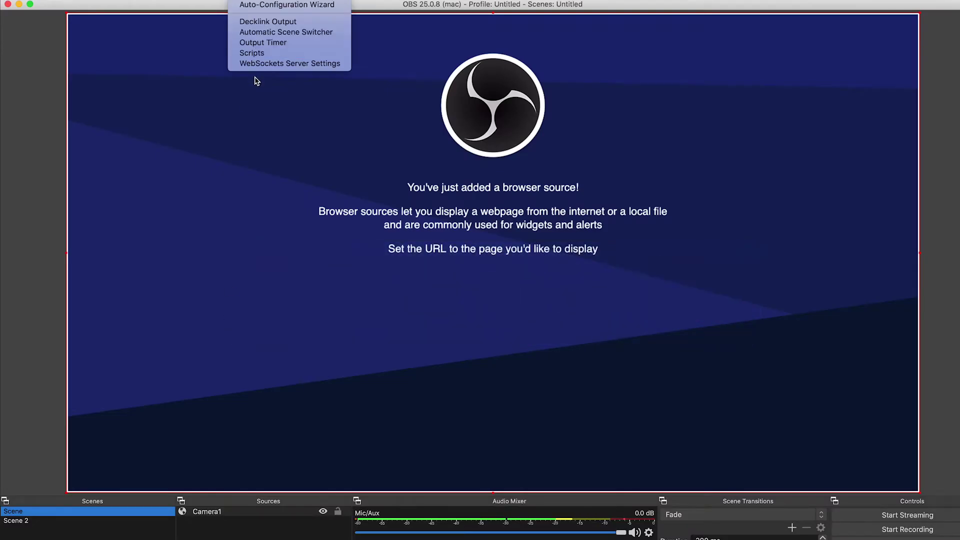
left_click(270, 63)
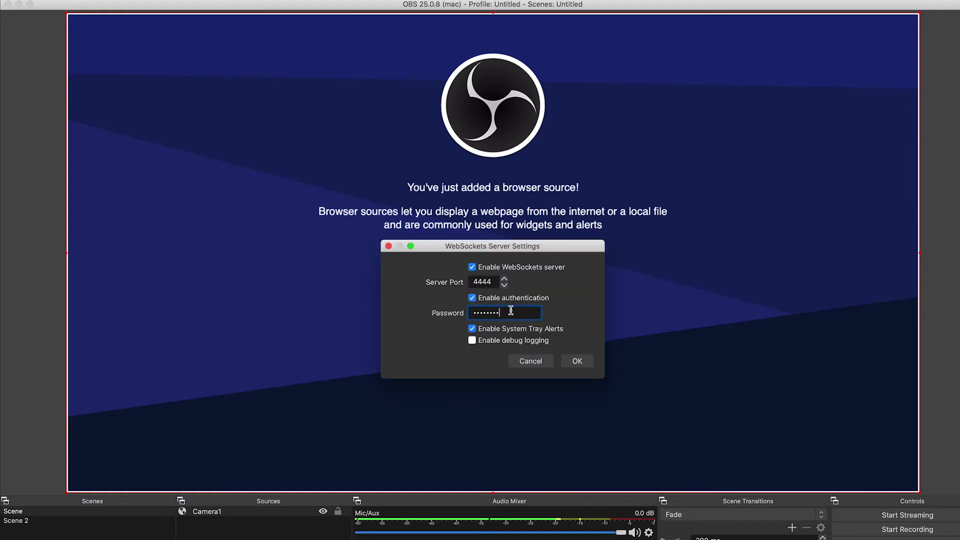
left_click_drag(510, 310, 408, 301)
type("12345")
left_click(575, 361)
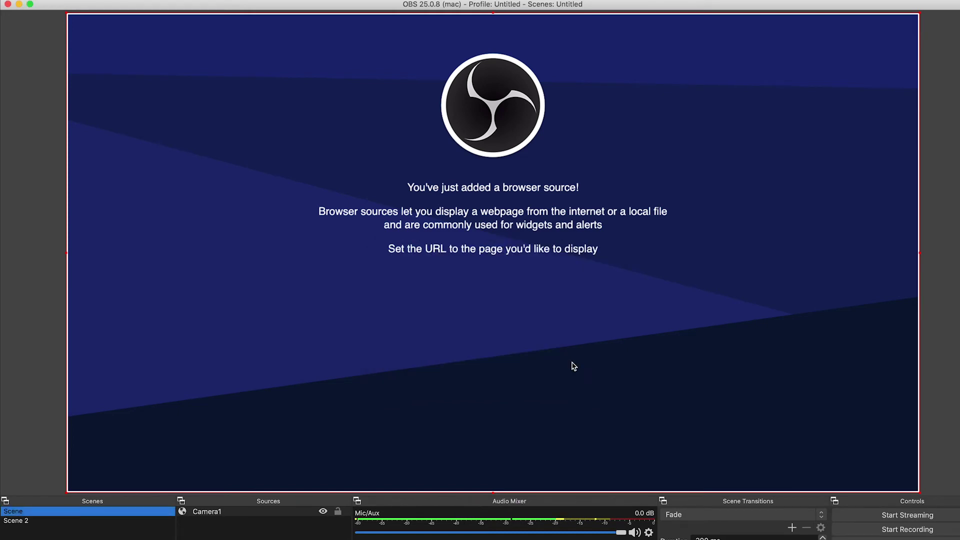
key("super+Tab")
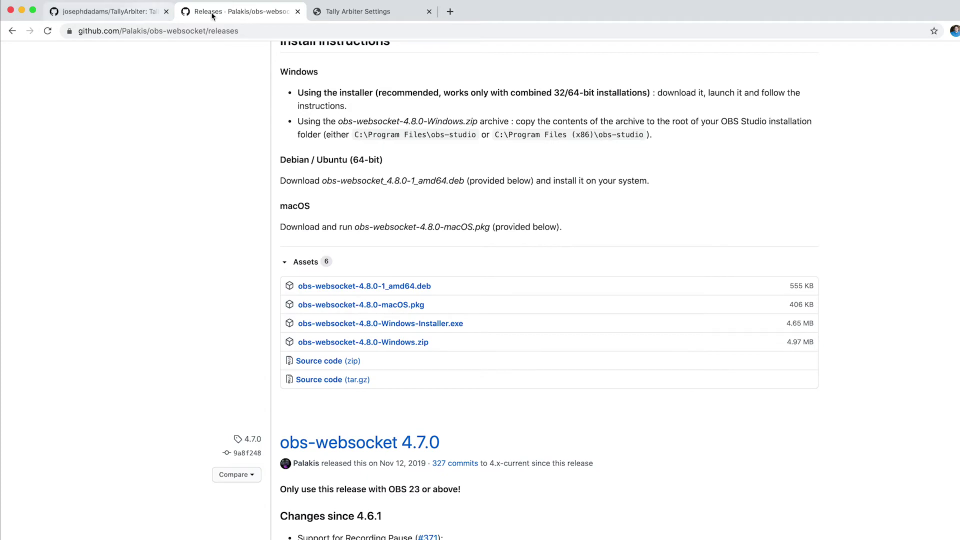
left_click(360, 13)
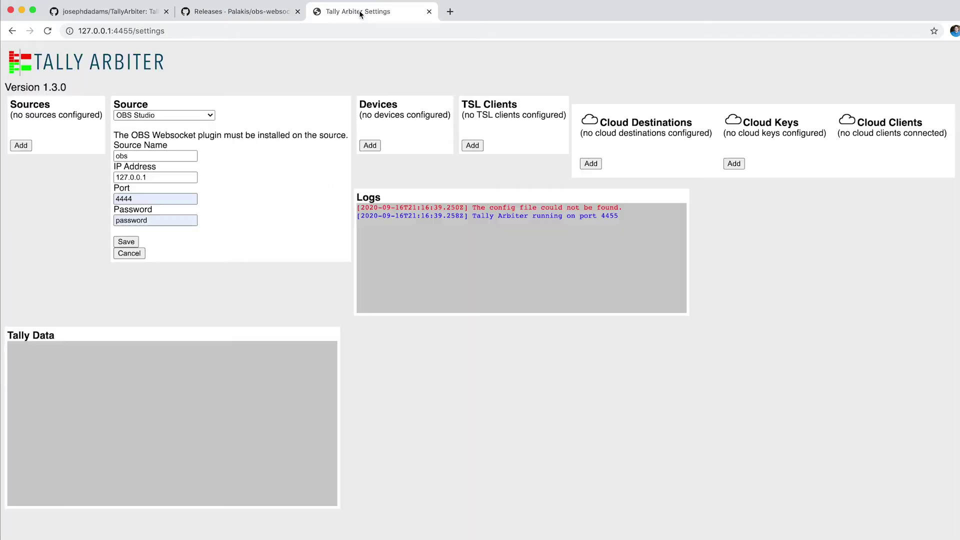
Save the obs OBS Studio source so it connects to OBS.
left_click(126, 242)
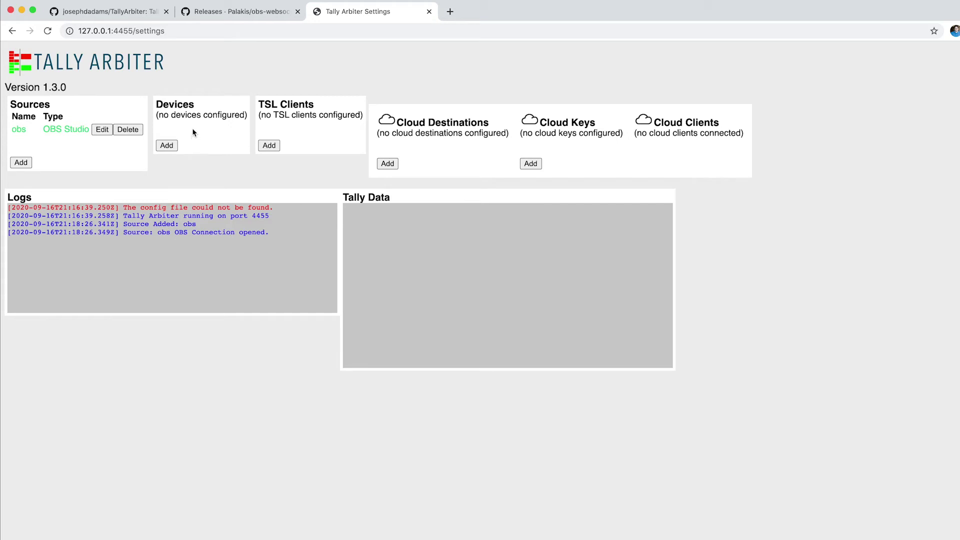
In OBS, make Scene 2 active, enable Studio Mode, and load Scene (Camera1) into preview.
key("super+Tab")
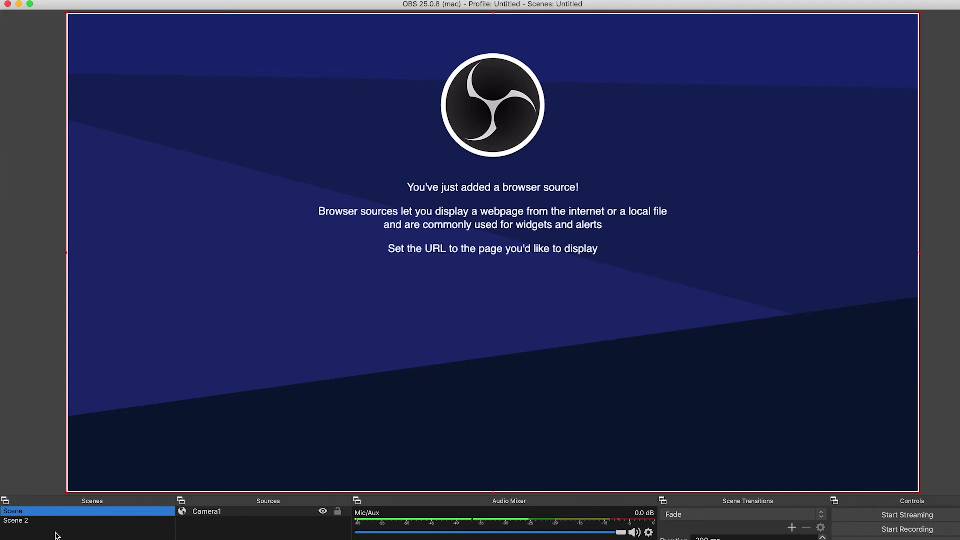
left_click(45, 521)
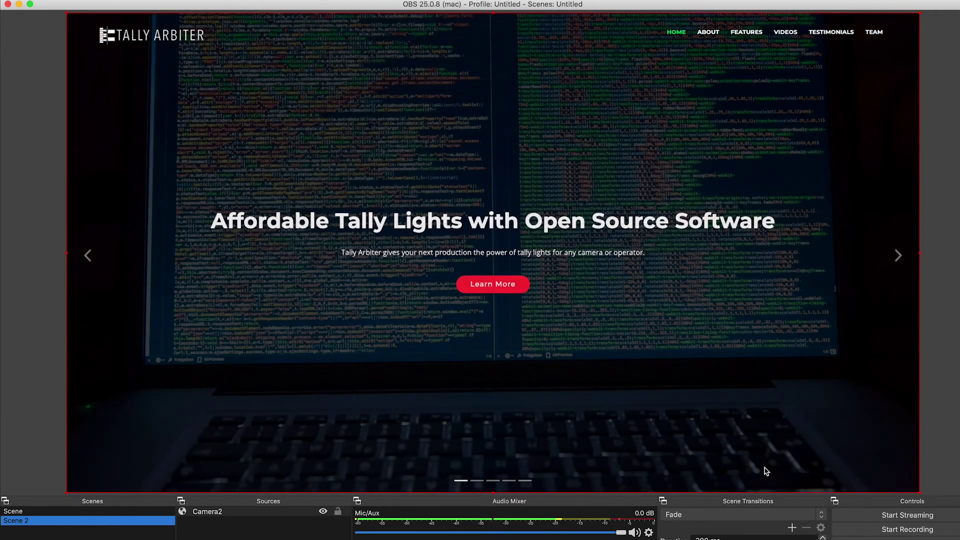
left_click(899, 539)
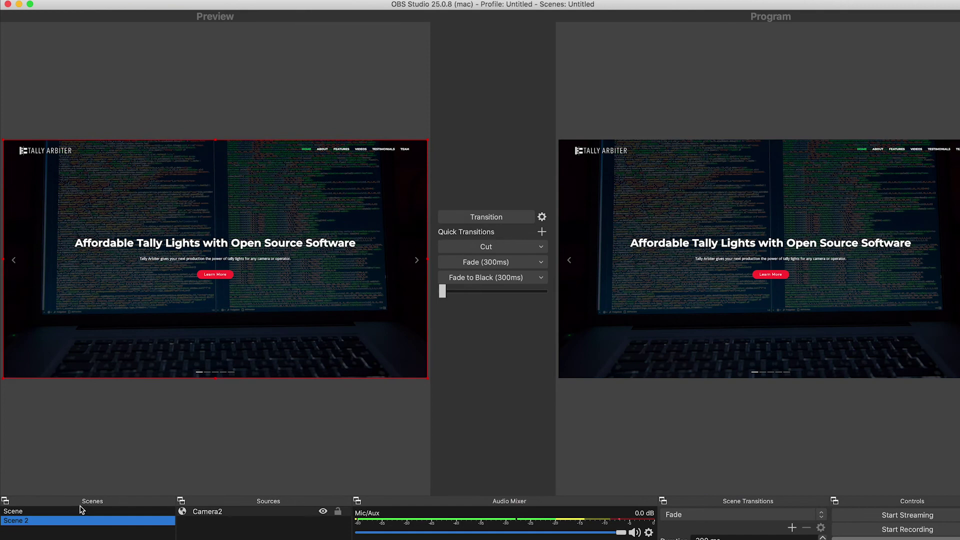
left_click(80, 511)
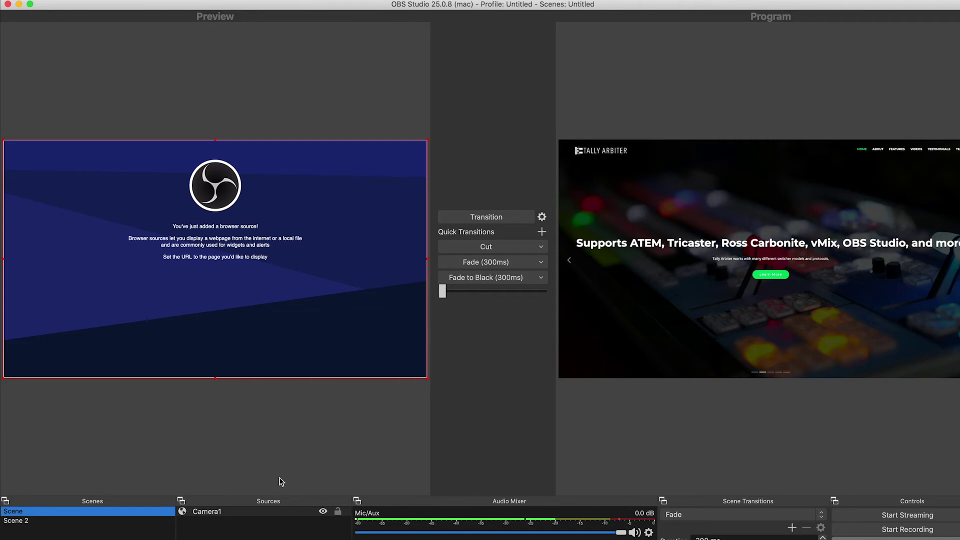
key("super+Tab")
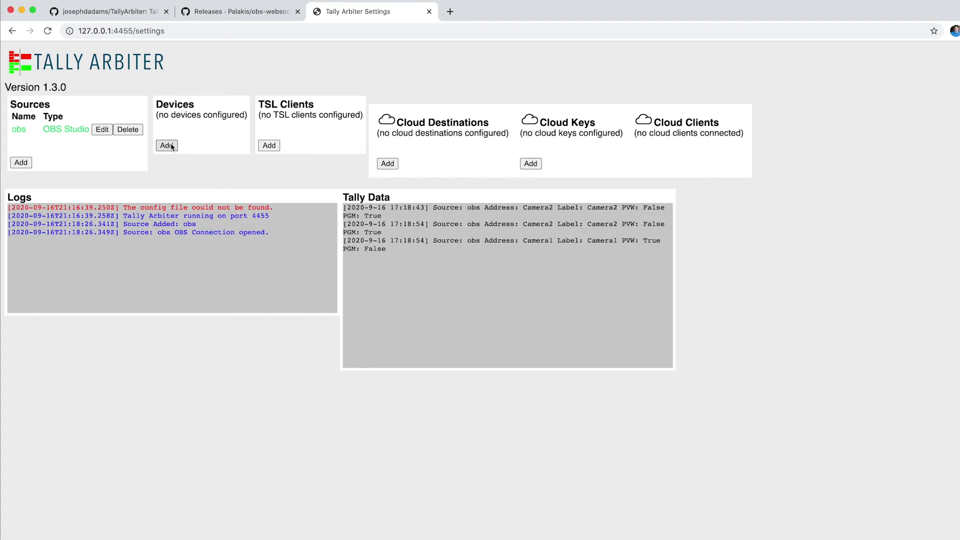
Add device Cam1 with description 'My first camera/device.' and save it.
left_click(172, 146)
left_click(318, 124)
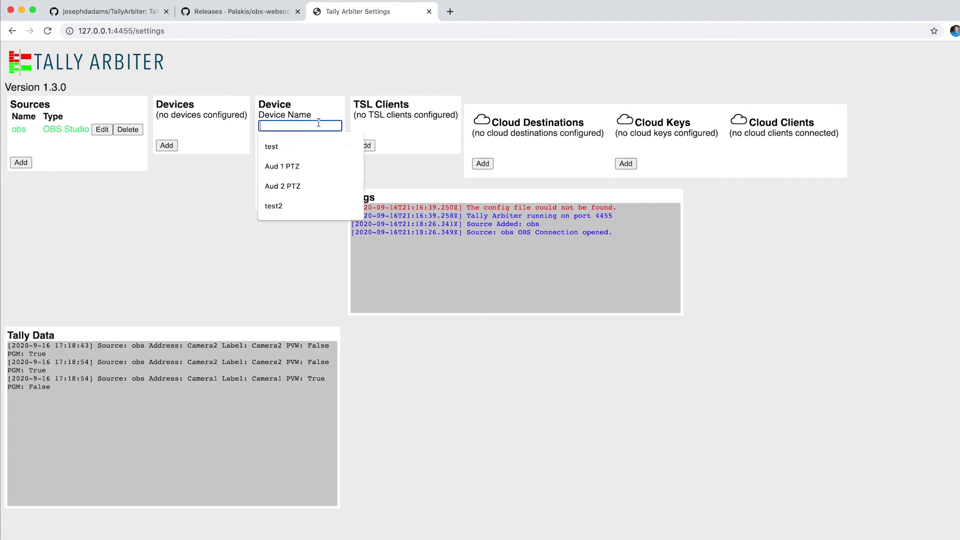
type("Cam1")
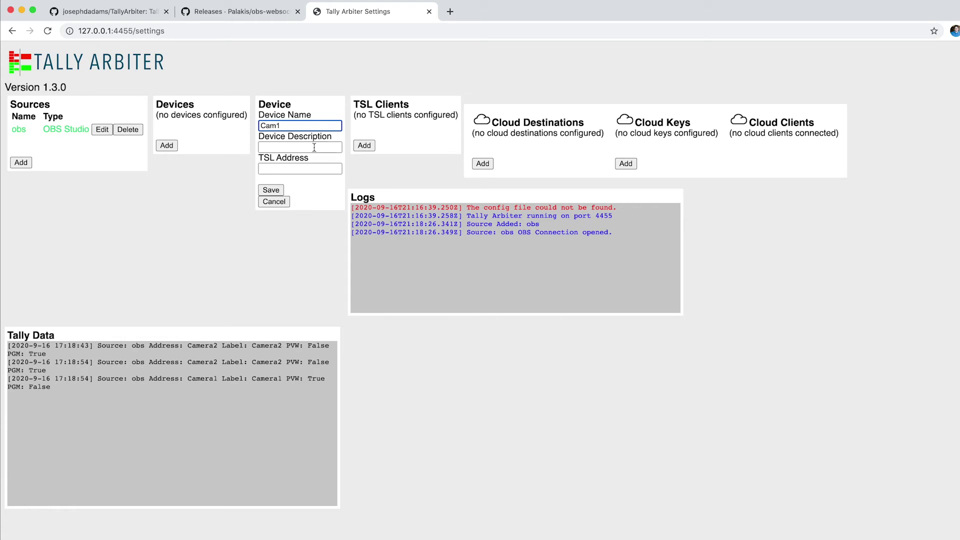
left_click(314, 147)
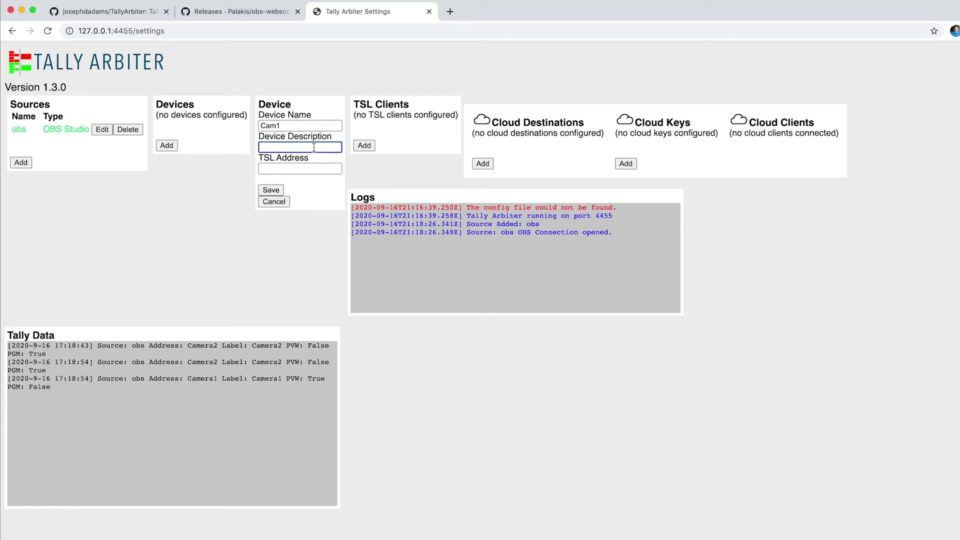
type("My first camera/device.")
left_click(270, 190)
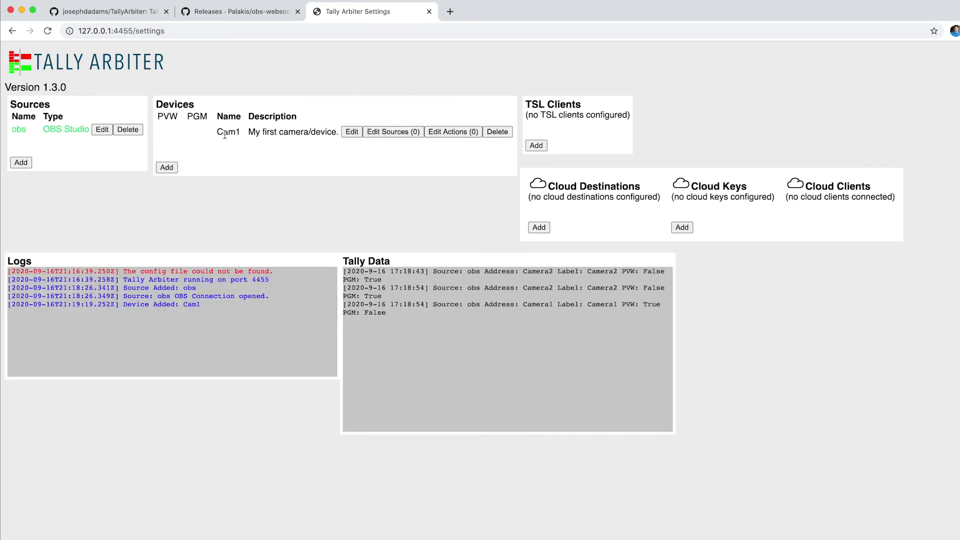
Give Cam1 an obs device source with address Camera1, checking the name in OBS.
left_click(390, 133)
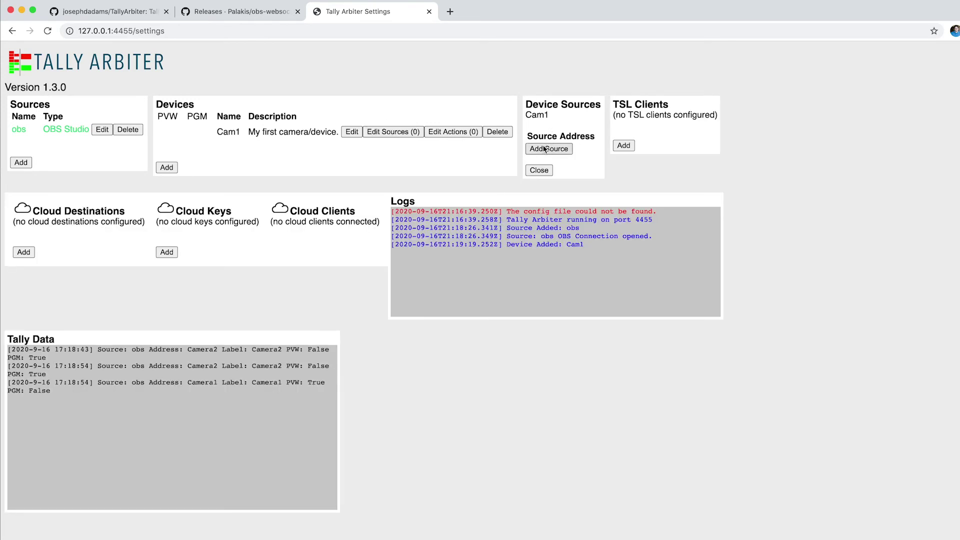
left_click(549, 149)
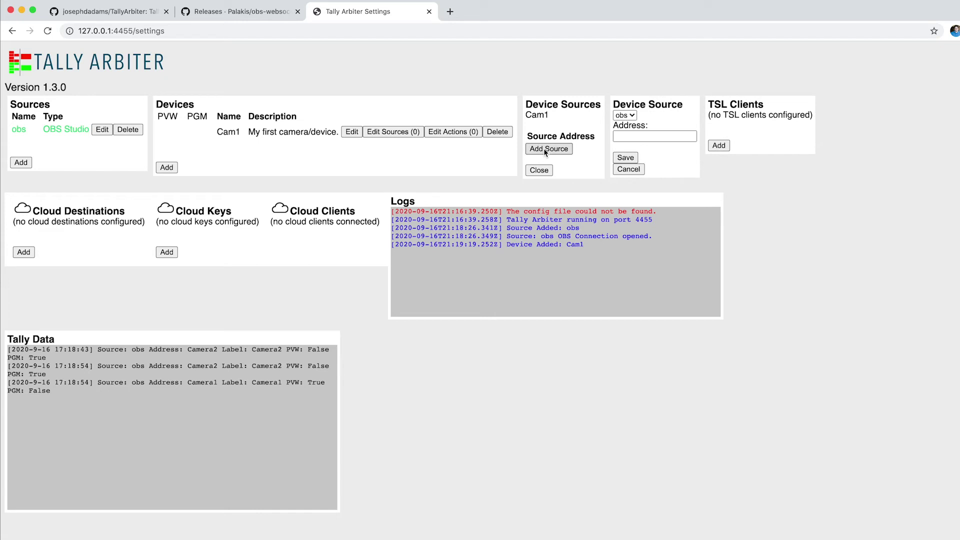
left_click(631, 115)
left_click(630, 115)
left_click(638, 137)
key("super+Tab")
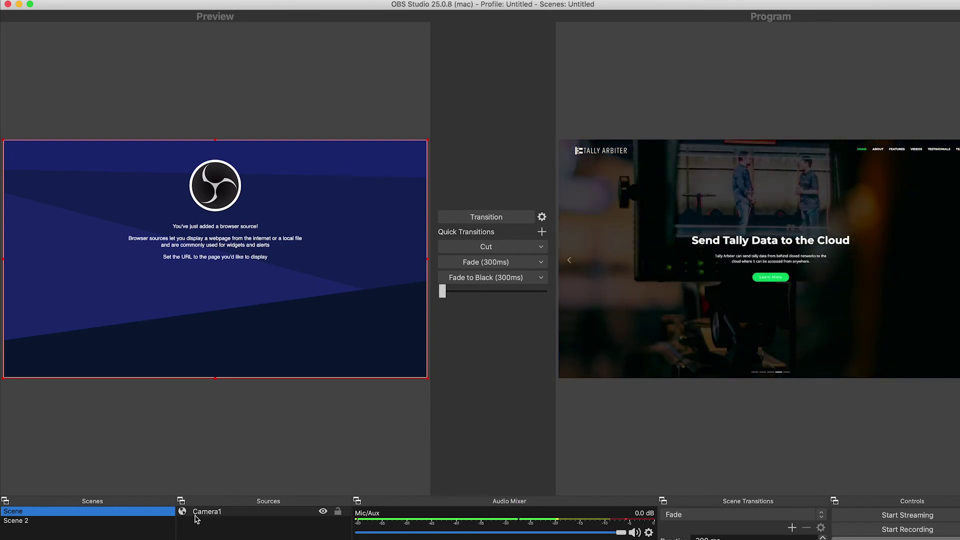
key("super+Tab")
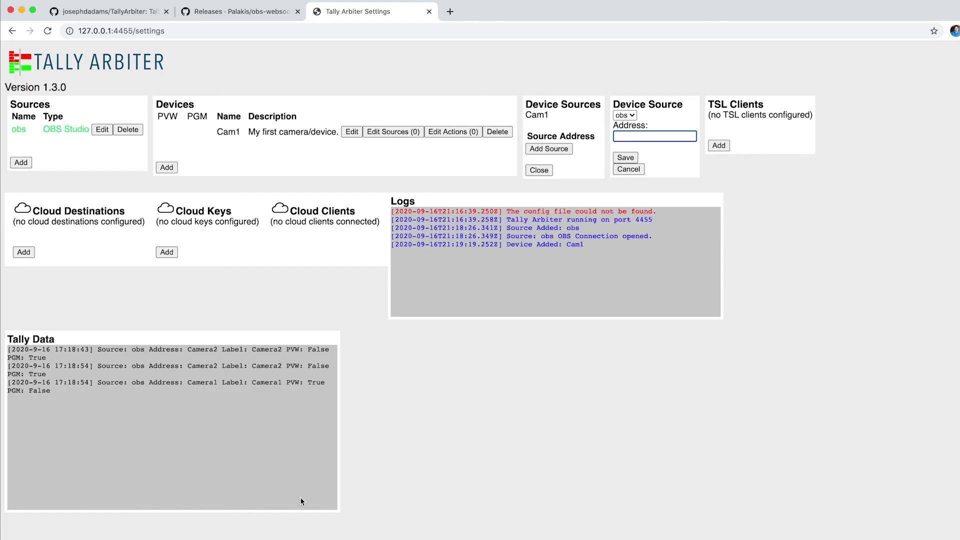
type("Camera1")
key("Tab")
key("Return")
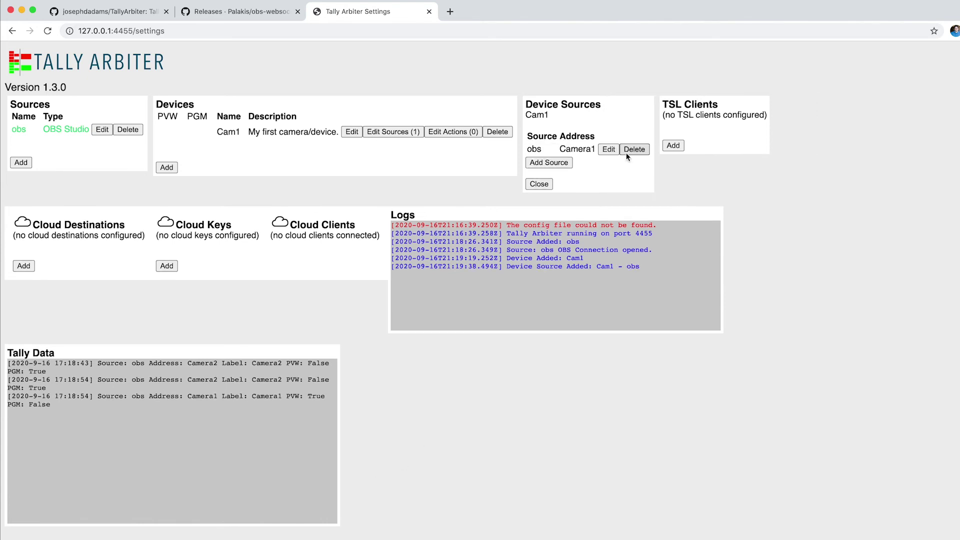
left_click(172, 167)
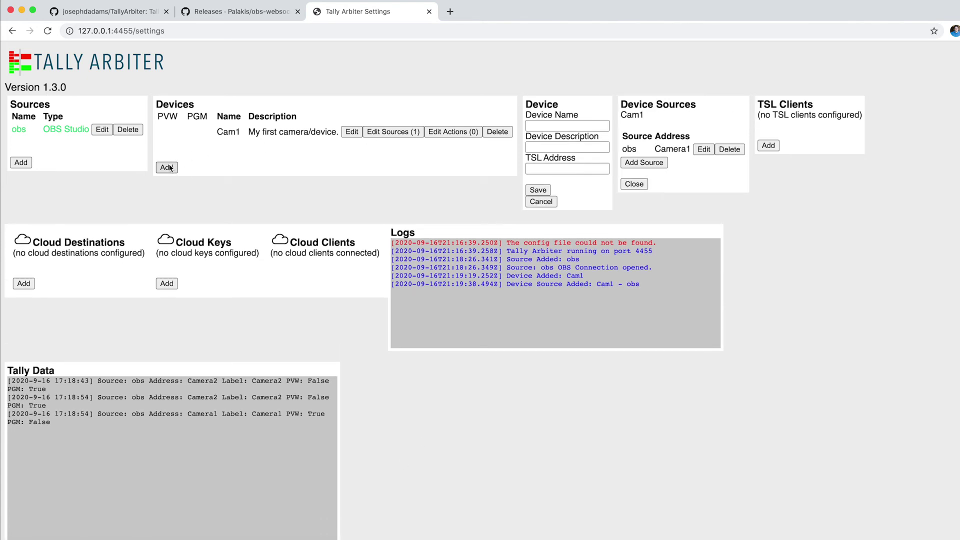
Create device Cam 2 with description 'Second device.' and save it.
left_click(551, 126)
type("Cam 2")
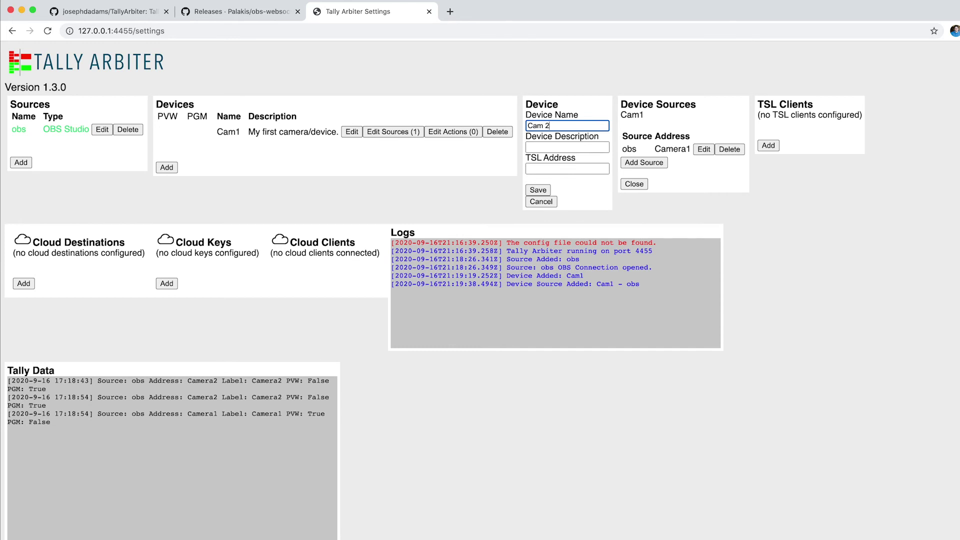
left_click(554, 148)
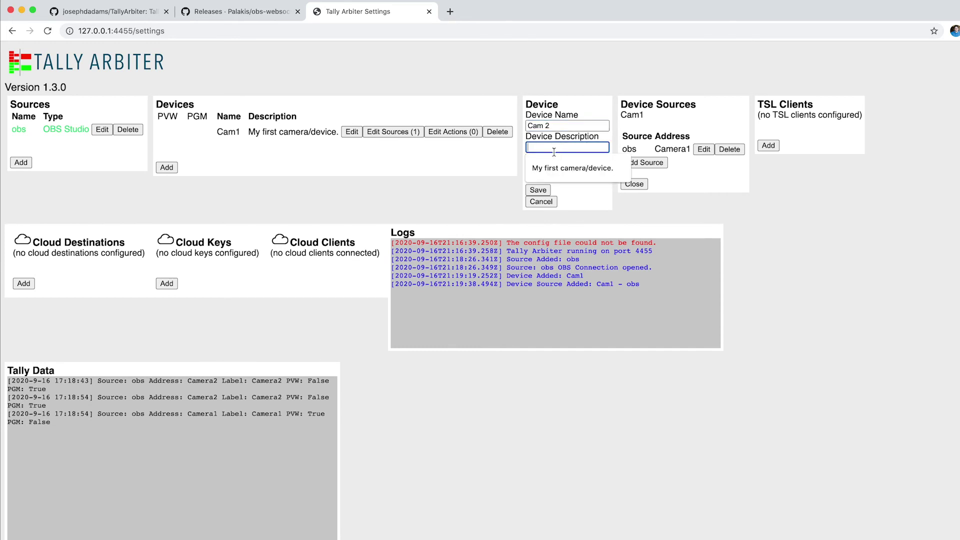
type("Second")
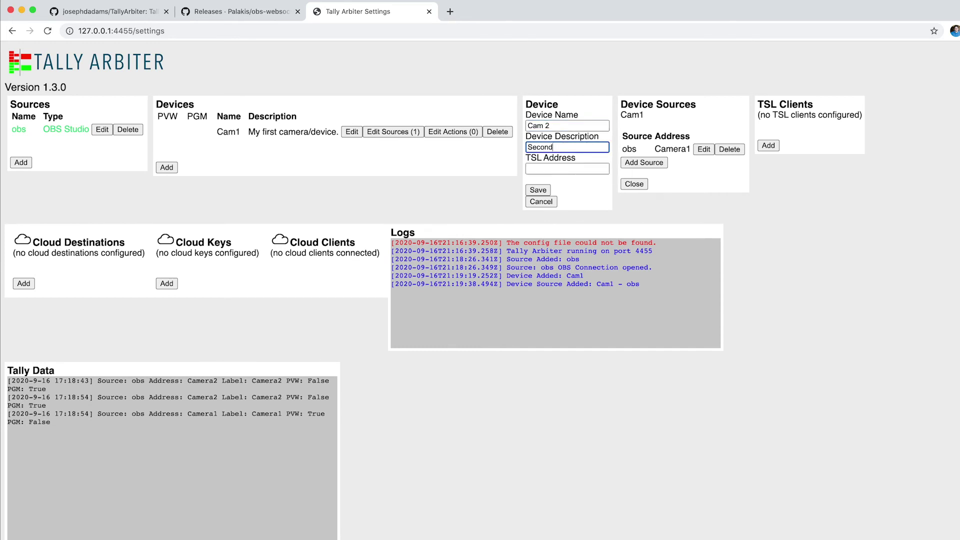
type(" device.")
left_click(538, 190)
Map Cam 2 to the obs source at address Camera2.
left_click(389, 153)
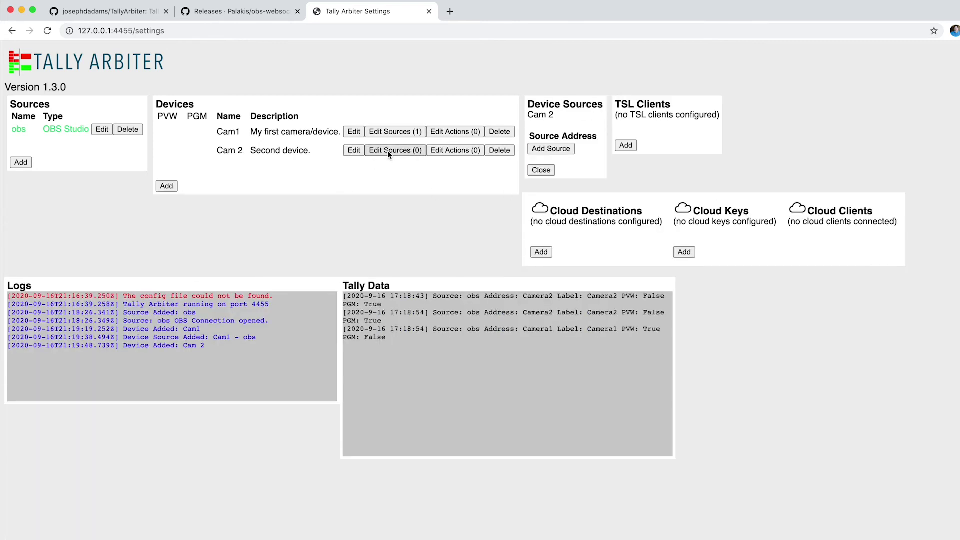
left_click(551, 148)
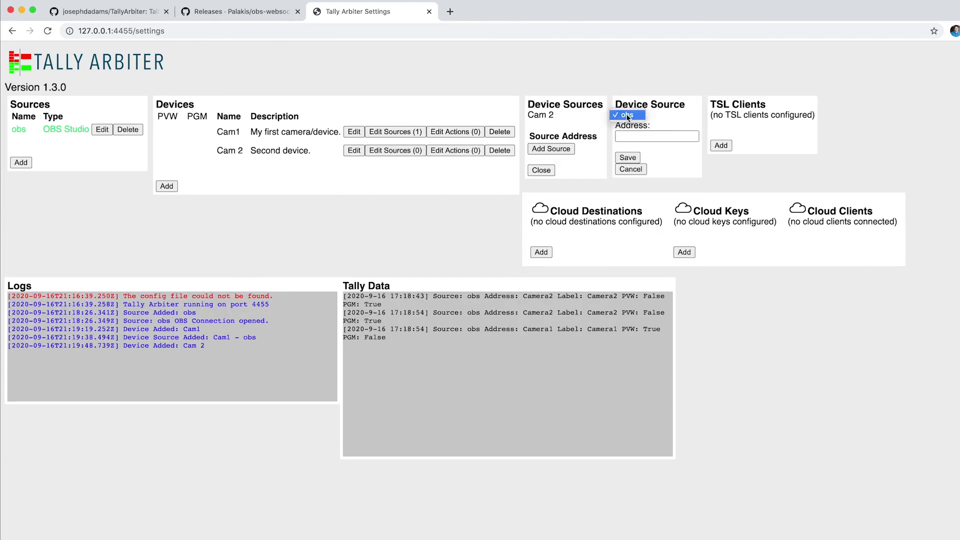
left_click(627, 115)
left_click(666, 136)
type("Camera")
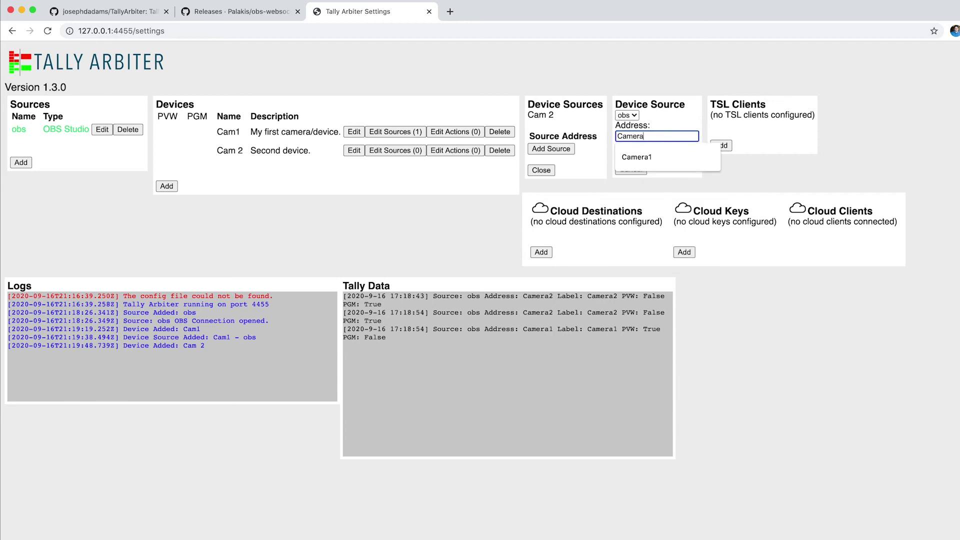
type("2")
left_click(628, 157)
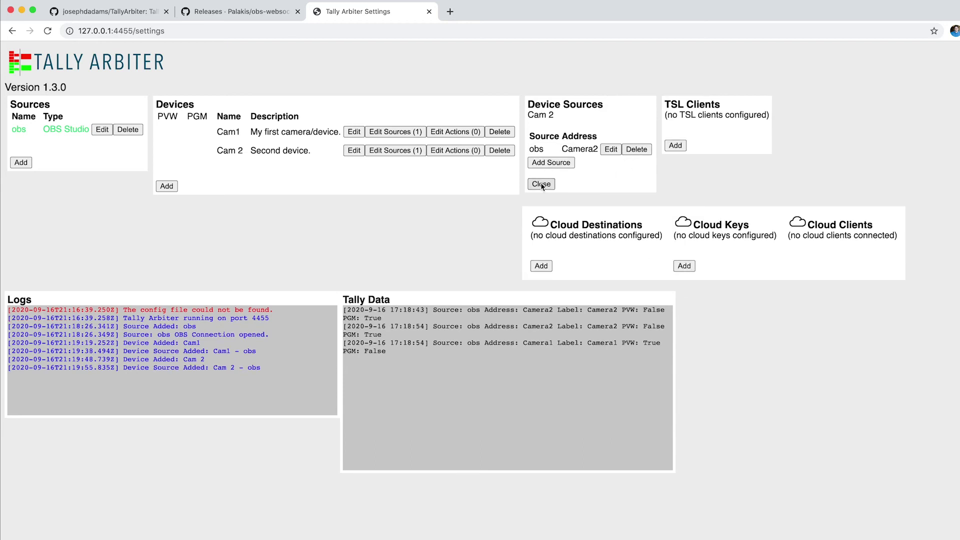
key("super+Tab")
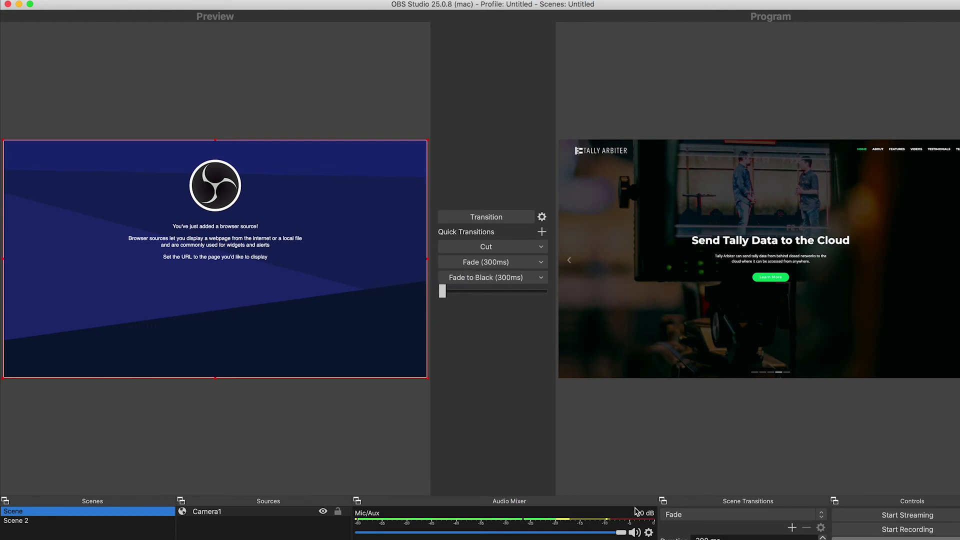
Transition OBS preview to program twice, checking Tally Arbiter's Cam1 and Cam 2 tallies each time.
left_click(494, 216)
key("super+Tab")
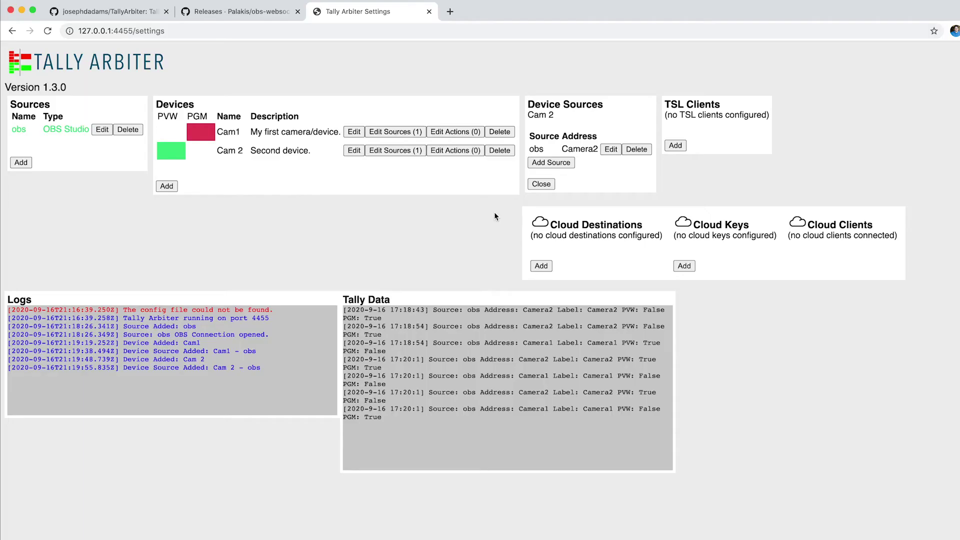
mouse_move(206, 136)
key("super+Tab")
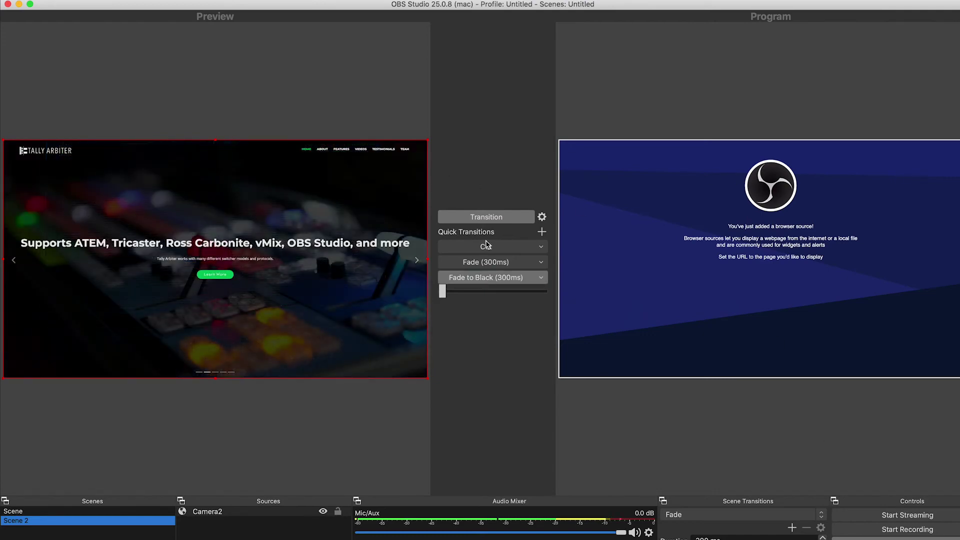
left_click(498, 218)
key("super+Tab")
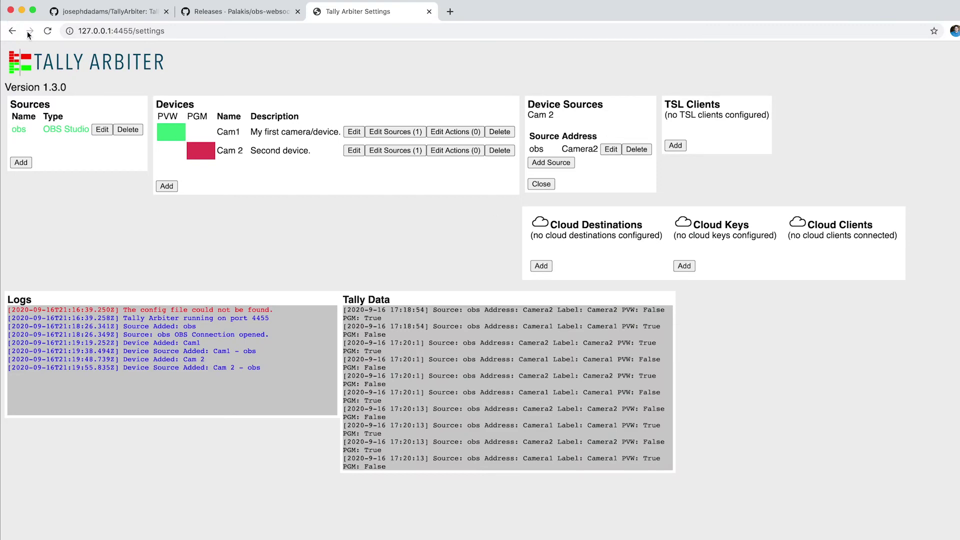
left_click_drag(3, 3, 545, 8)
Tile OBS beside Tally Arbiter, swap scenes, exit Studio Mode, and put Scene 2 on air.
key("super+Tab")
left_click_drag(957, 8, 534, 7)
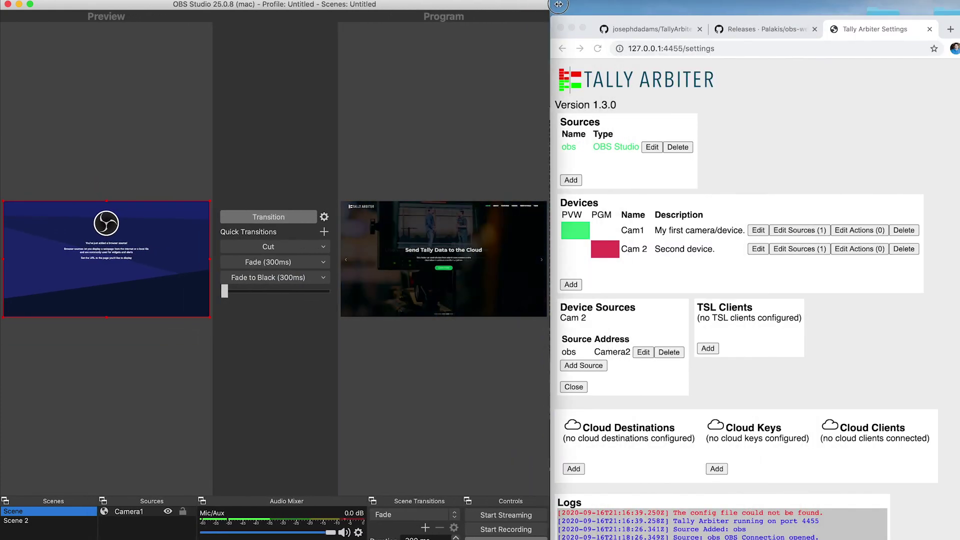
left_click(296, 223)
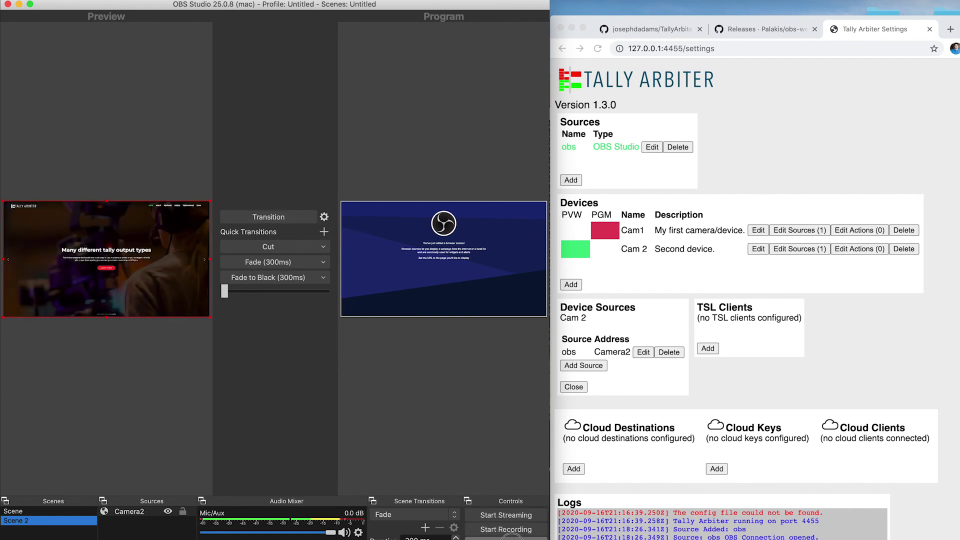
left_click(511, 537)
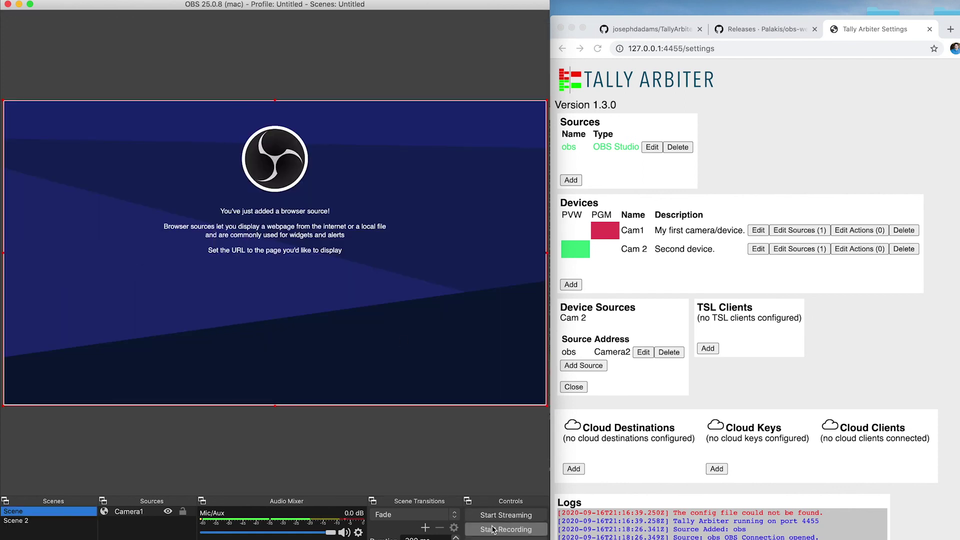
left_click(55, 521)
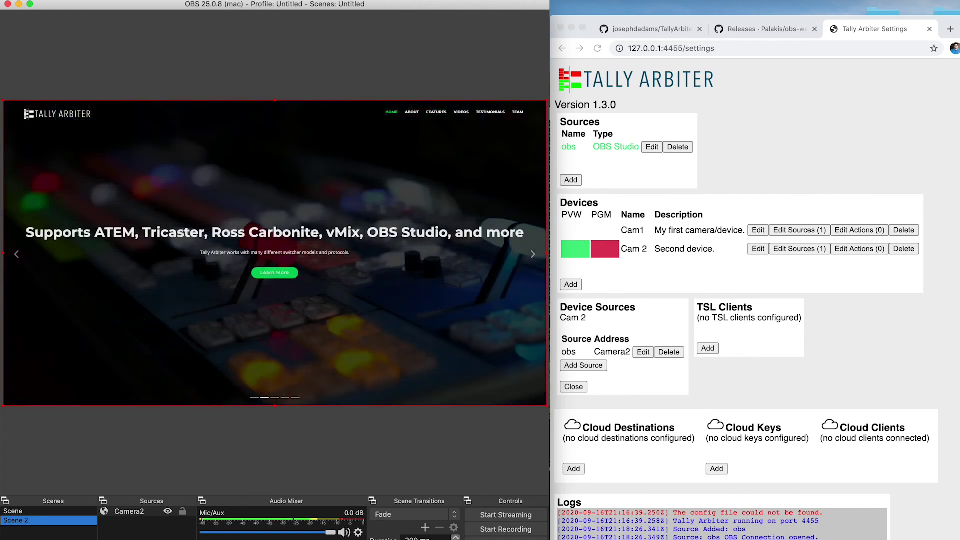
Re-enable Studio Mode, cut Scene to program, and maximize the Tally Arbiter page.
left_click(506, 538)
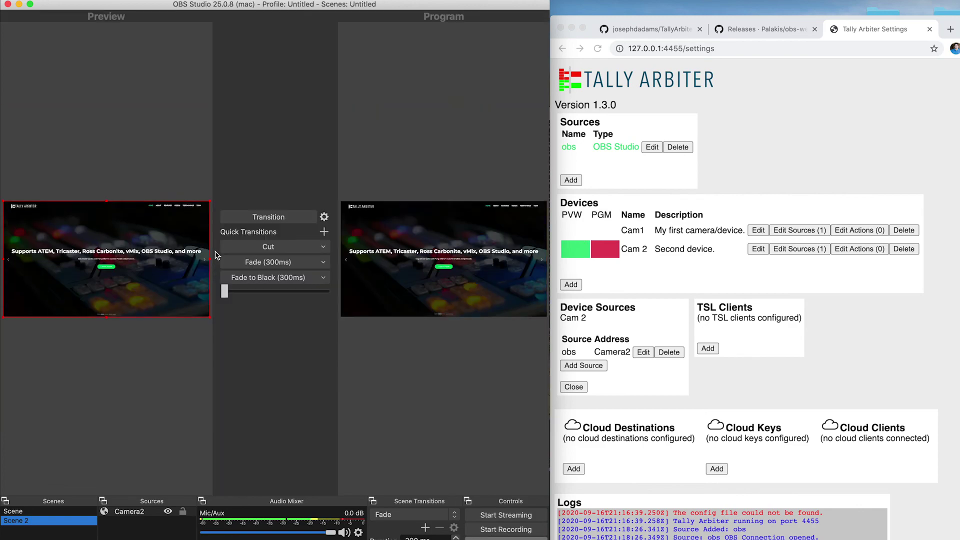
left_click(32, 511)
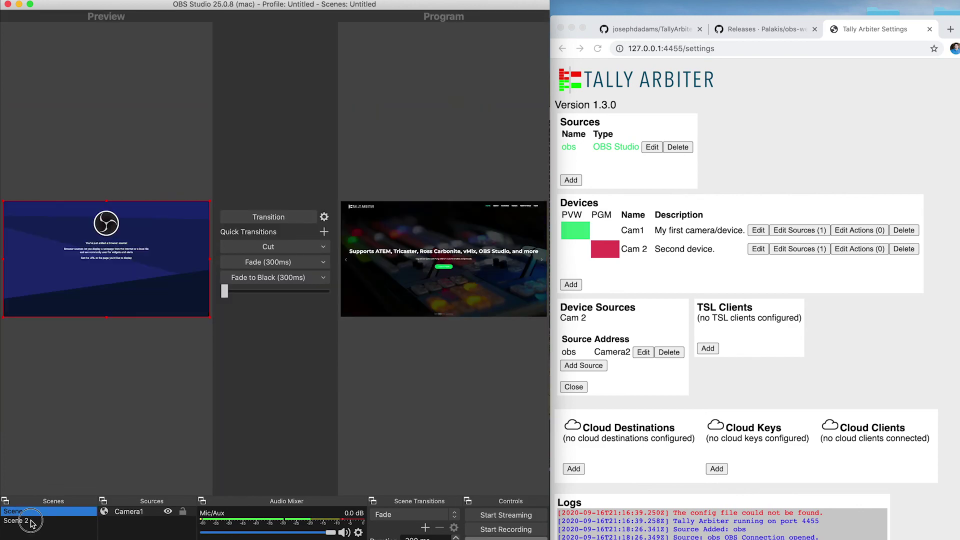
left_click(31, 521)
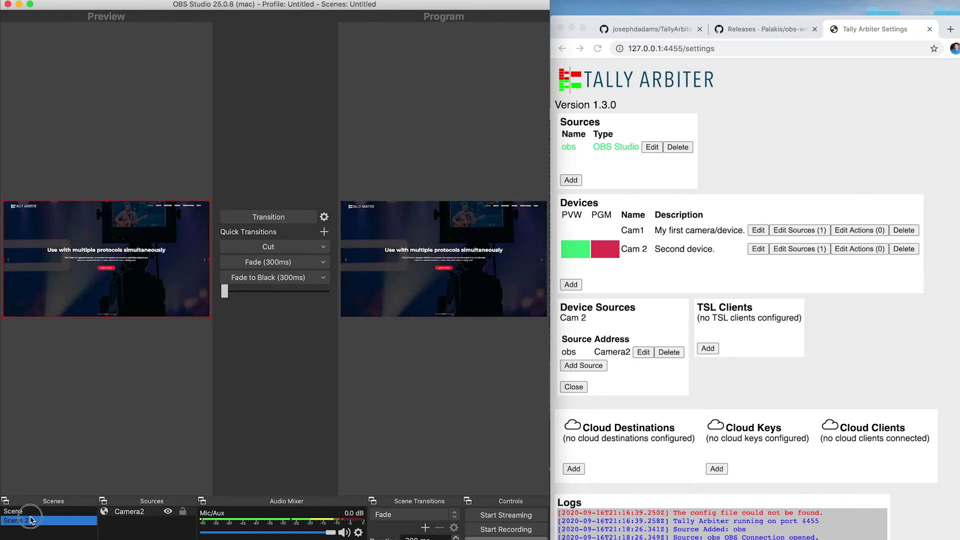
left_click(26, 512)
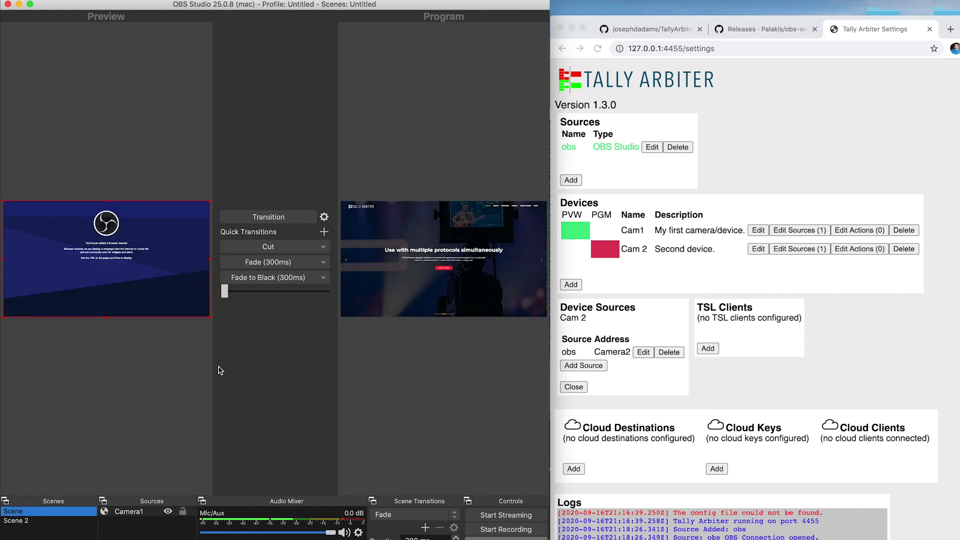
left_click(268, 247)
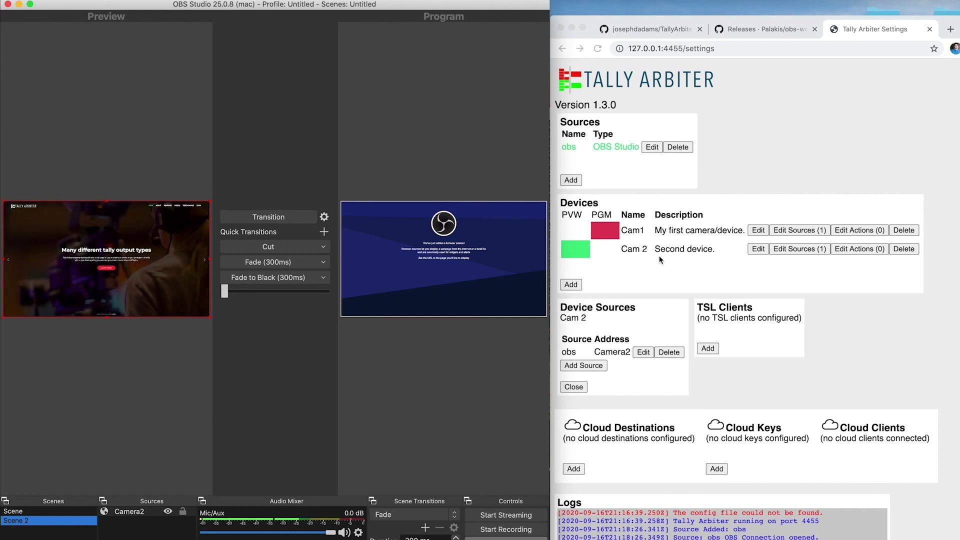
left_click(613, 19)
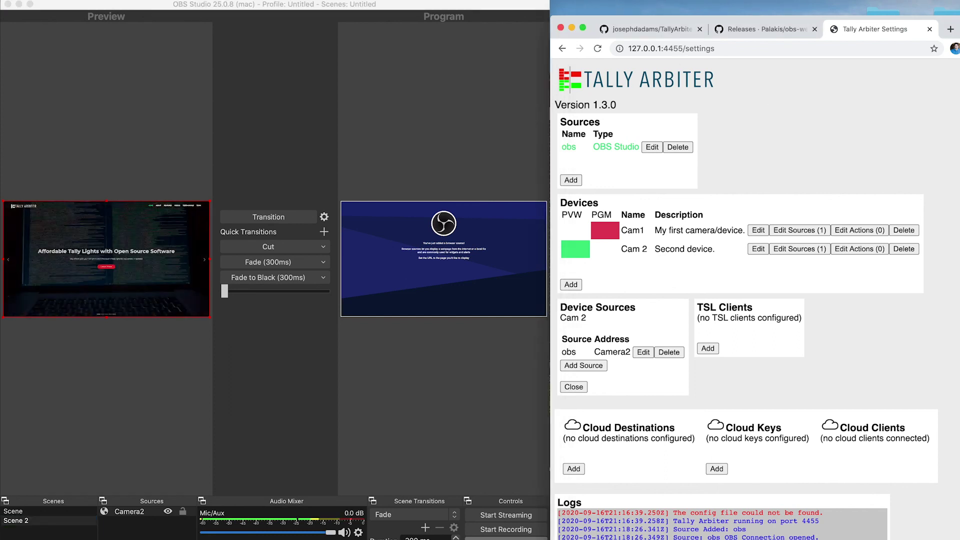
key("ctrl+alt+Return")
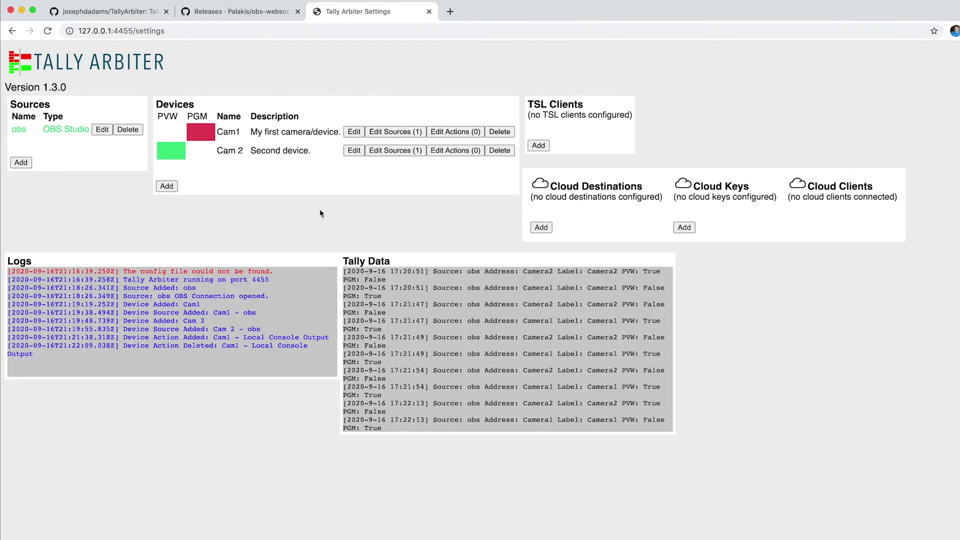